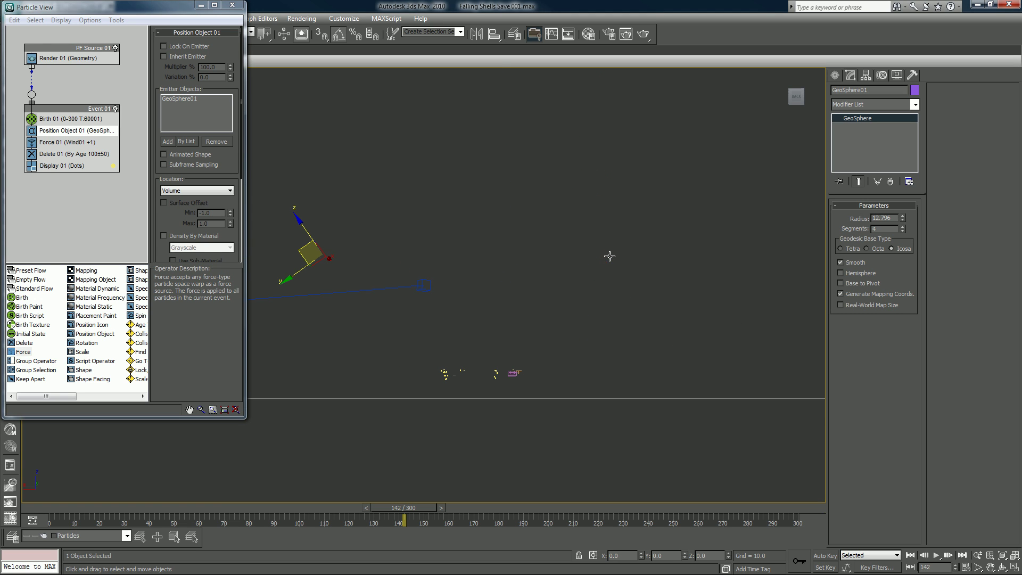
# At frame 167, with Particle View minimized, set the GeoSphere01 emitter radius to 8.
pyautogui.moveTo(609, 262); pyautogui.dragTo(701, 269, button='middle')
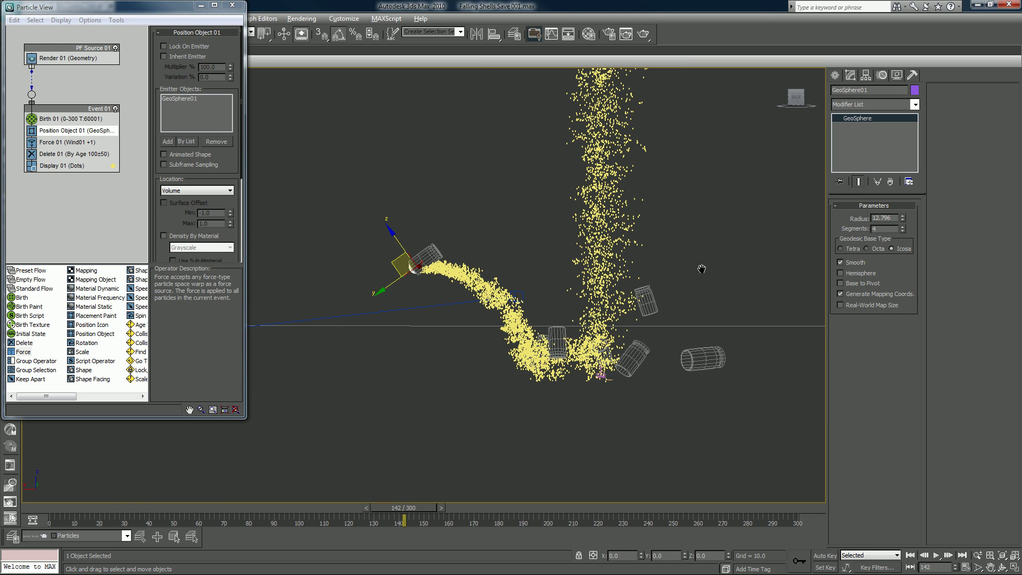
pyautogui.click(468, 508)
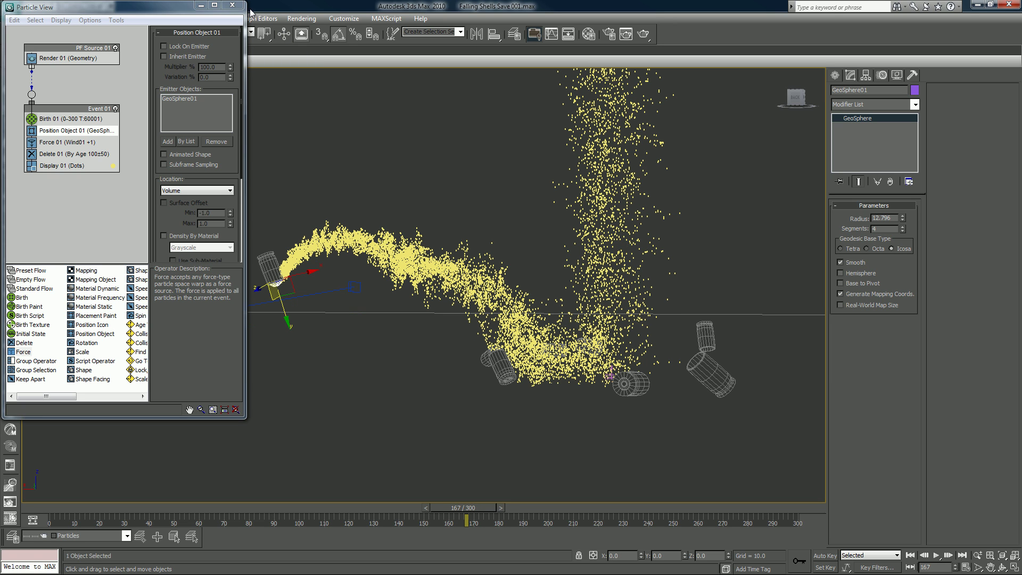
pyautogui.click(201, 4)
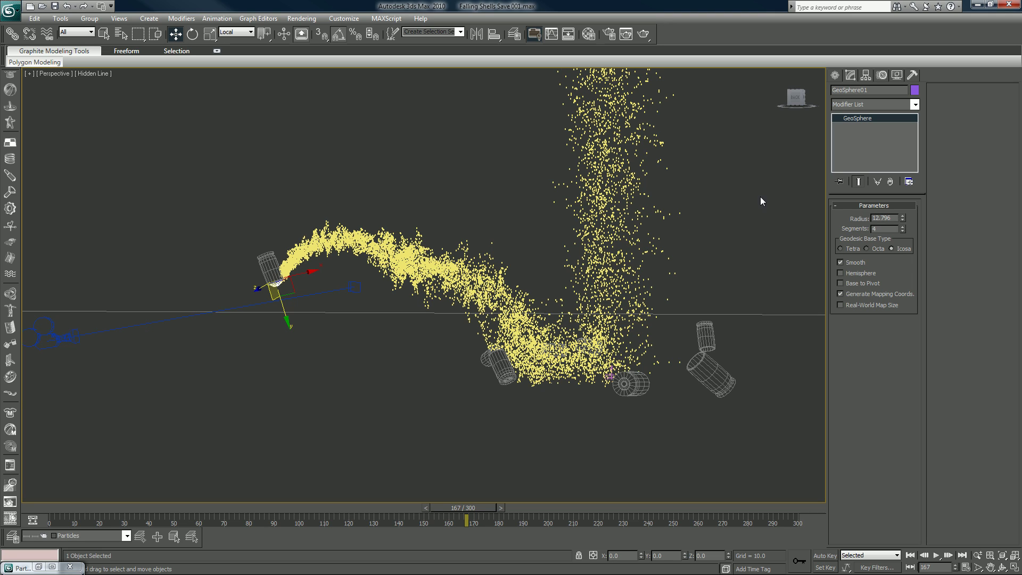
pyautogui.doubleClick(894, 217)
pyautogui.write('8')
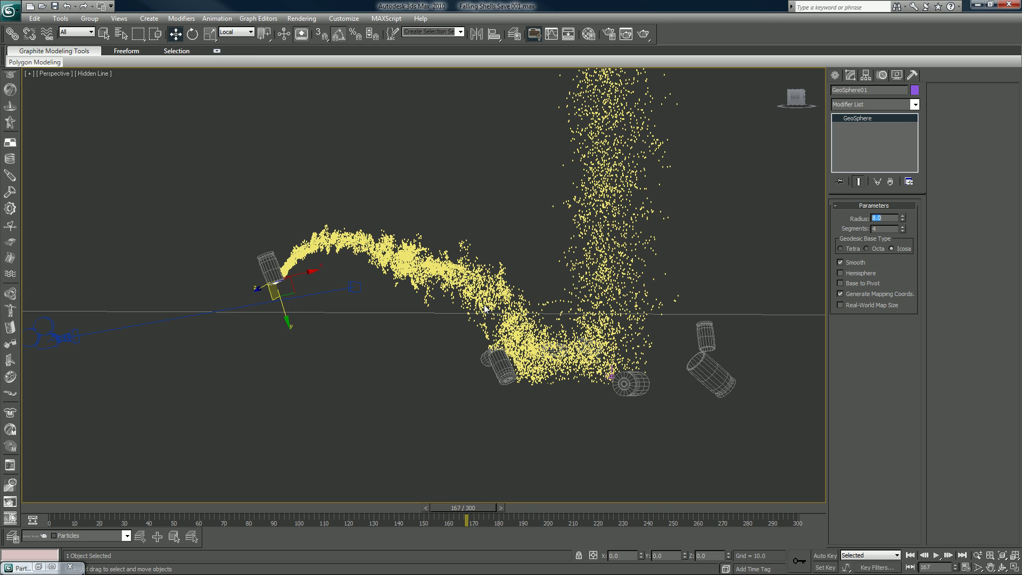
pyautogui.keyDown('alt'); pyautogui.moveTo(497, 314); pyautogui.dragTo(585, 326, button='middle'); pyautogui.keyUp('alt')
# Select the Wind01 force and change its Scale from 0.1 to 0.01.
pyautogui.click(386, 344)
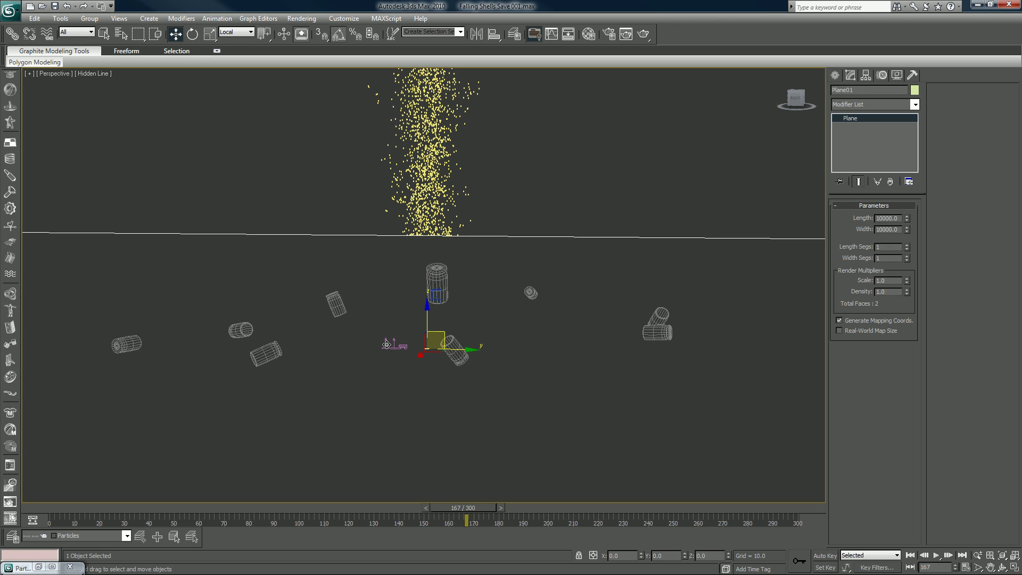
pyautogui.click(386, 338)
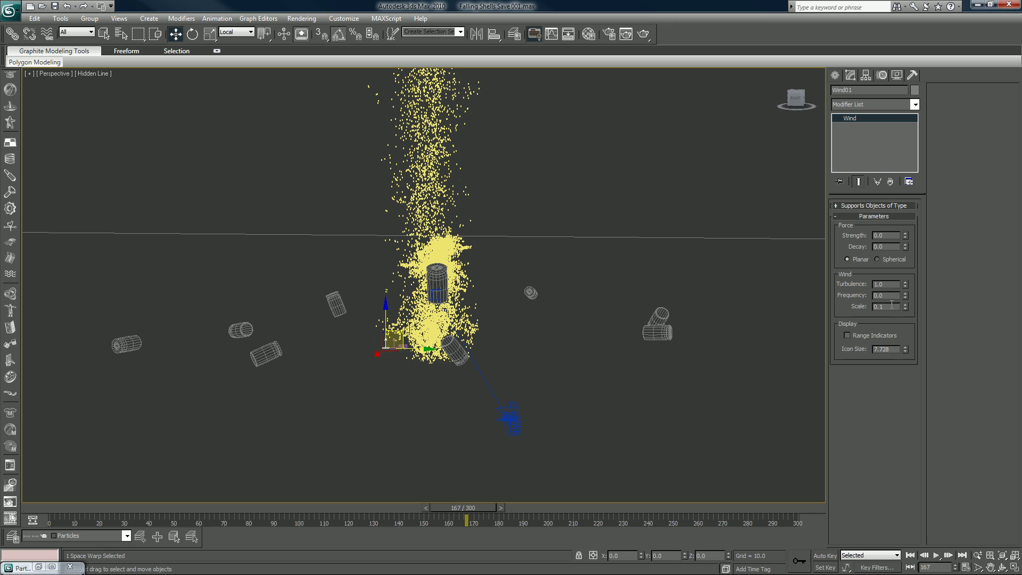
pyautogui.doubleClick(876, 306)
pyautogui.write('.')
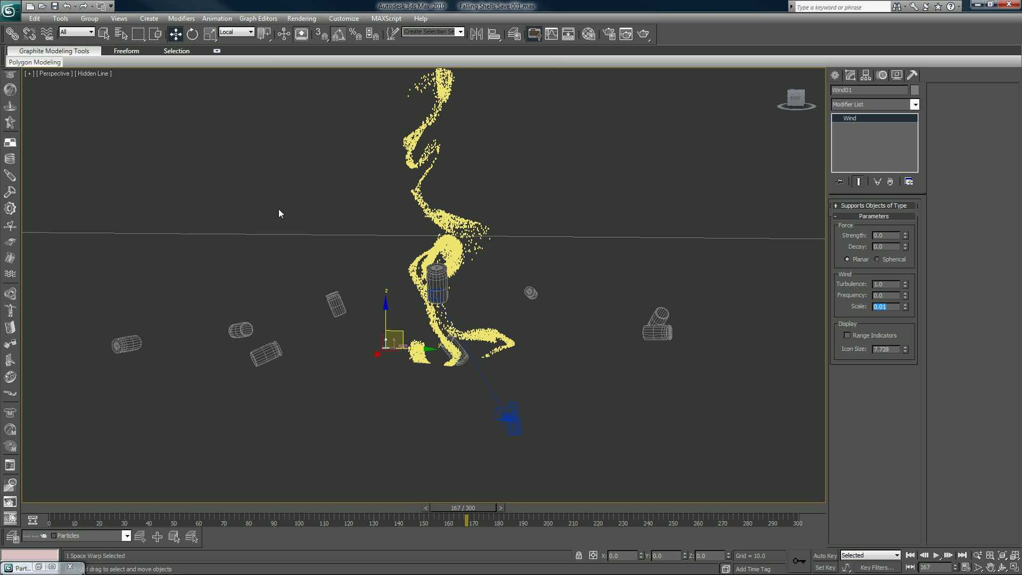
pyautogui.keyDown('alt'); pyautogui.moveTo(468, 267); pyautogui.dragTo(381, 250, button='middle'); pyautogui.keyUp('alt')
# Scrub the timeline from near the start toward frame 169 to review the wavy trails.
pyautogui.click(77, 508)
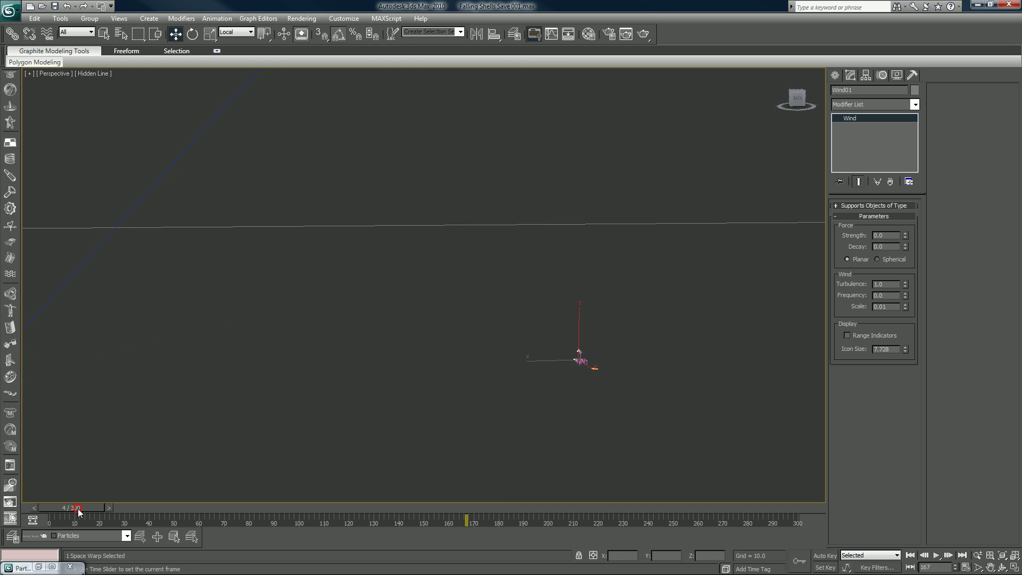
pyautogui.moveTo(78, 508); pyautogui.dragTo(472, 500)
pyautogui.press('w')
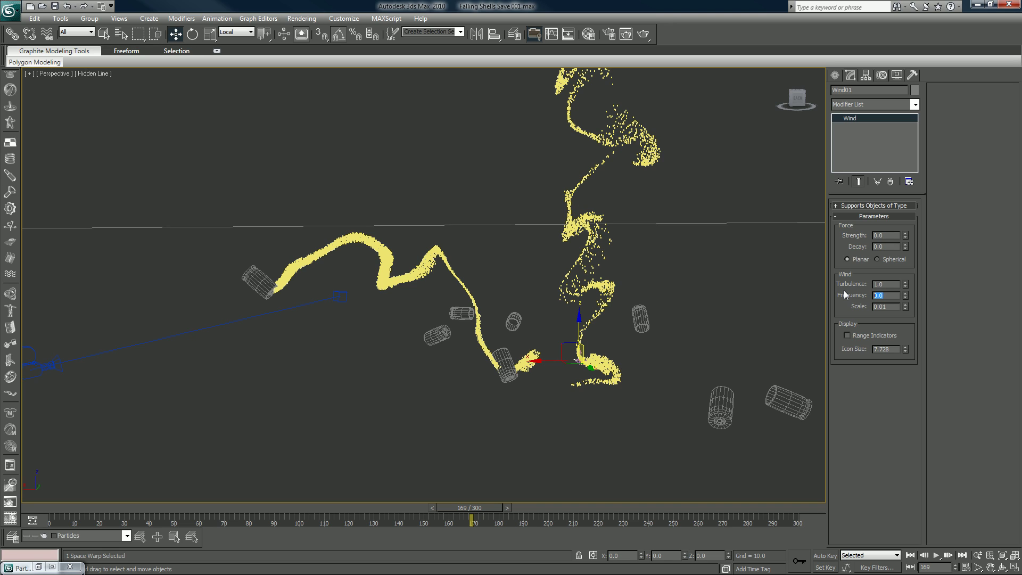
pyautogui.write('.')
# From frame 0, set Wind01 Frequency to 1.0 and scrub forward to preview it.
pyautogui.click(908, 556)
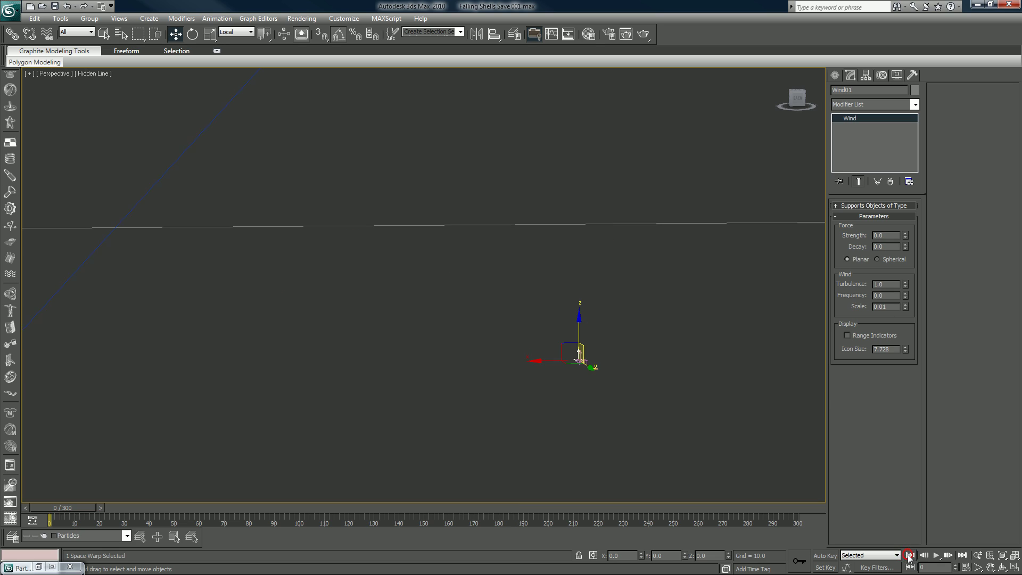
pyautogui.doubleClick(886, 294)
pyautogui.write('1')
pyautogui.press('Return')
pyautogui.moveTo(82, 507); pyautogui.dragTo(503, 501)
# Change the Wind01 Frequency to 5.0, scrub again, and return to frame 0.
pyautogui.press('w')
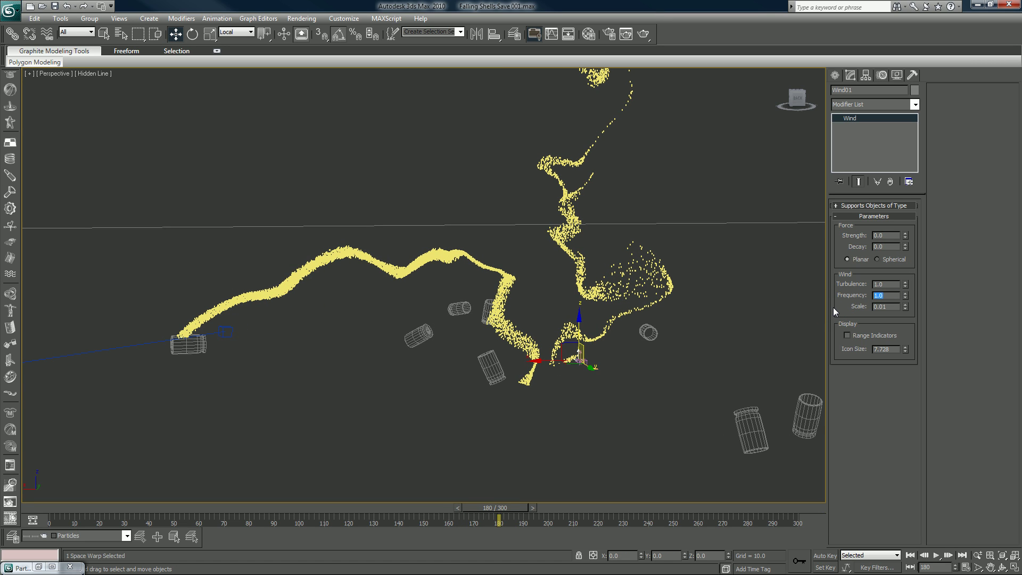
pyautogui.write('5')
pyautogui.press('Return')
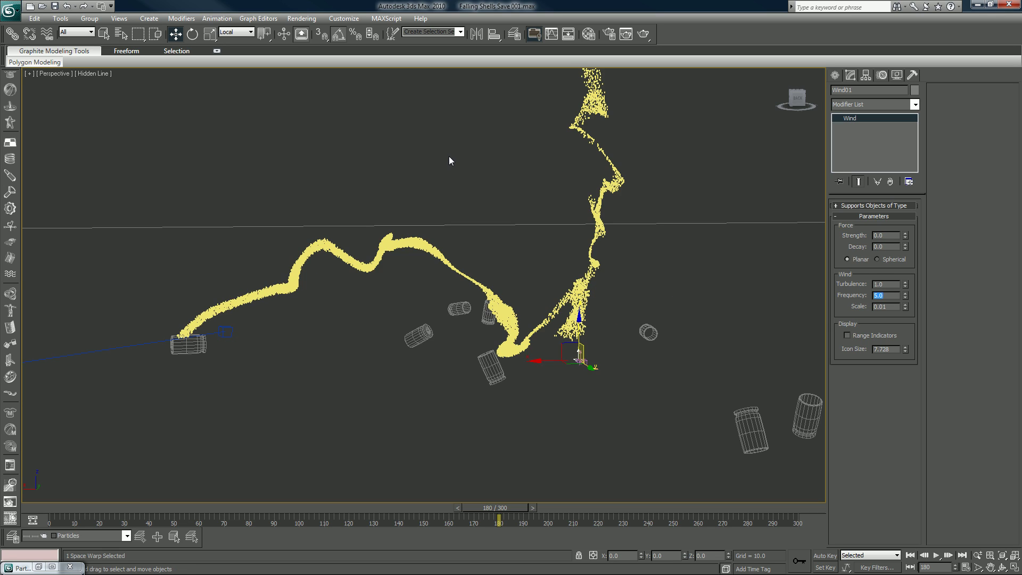
pyautogui.moveTo(113, 509); pyautogui.dragTo(582, 481)
pyautogui.press('w')
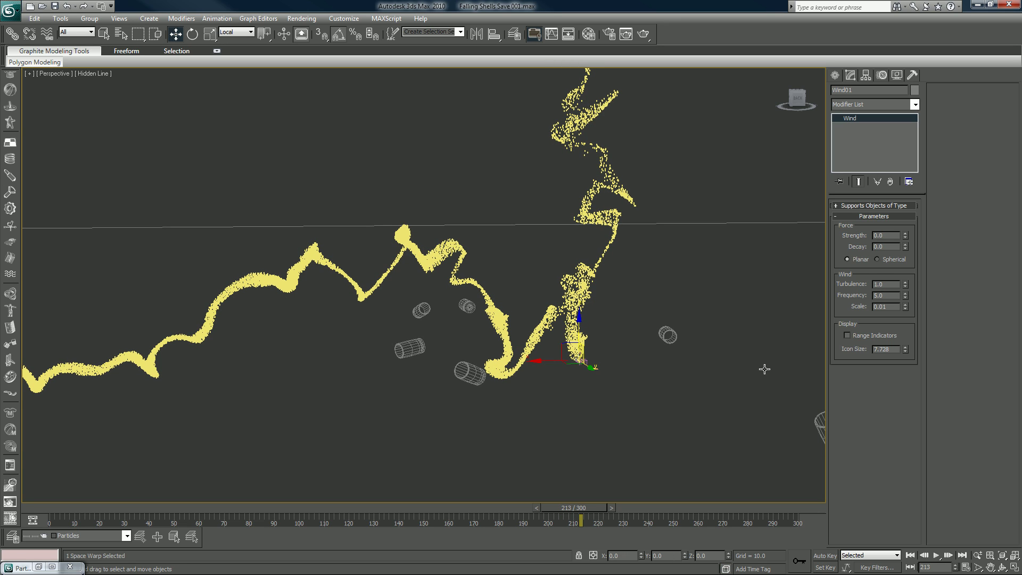
pyautogui.click(910, 555)
# Clear Wind01's Frequency to 0 and orbit the Perspective view around the wind force.
pyautogui.moveTo(893, 296); pyautogui.dragTo(824, 284)
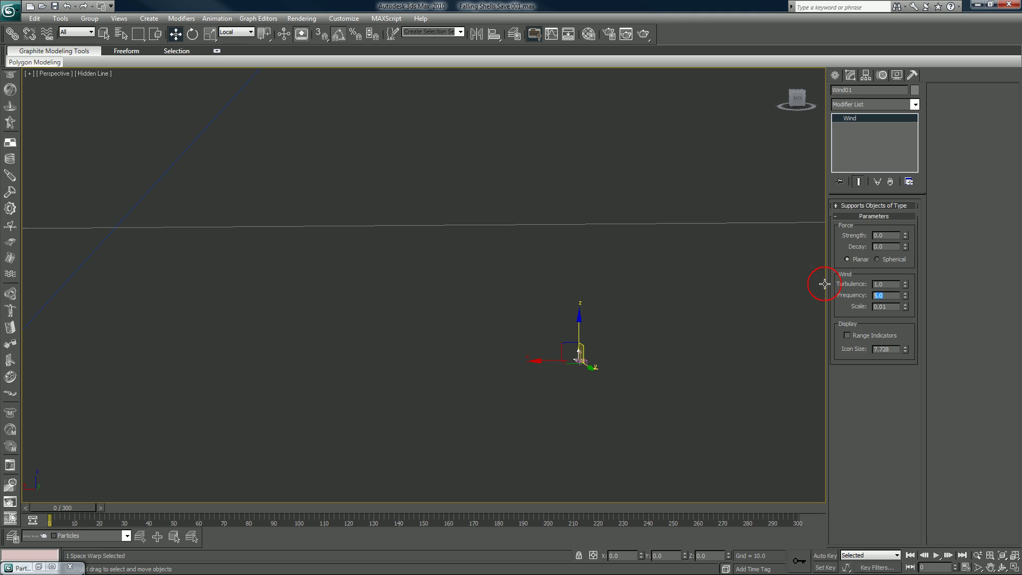
pyautogui.write('.')
pyautogui.keyDown('alt'); pyautogui.moveTo(555, 347); pyautogui.dragTo(596, 356, button='middle'); pyautogui.keyUp('alt')
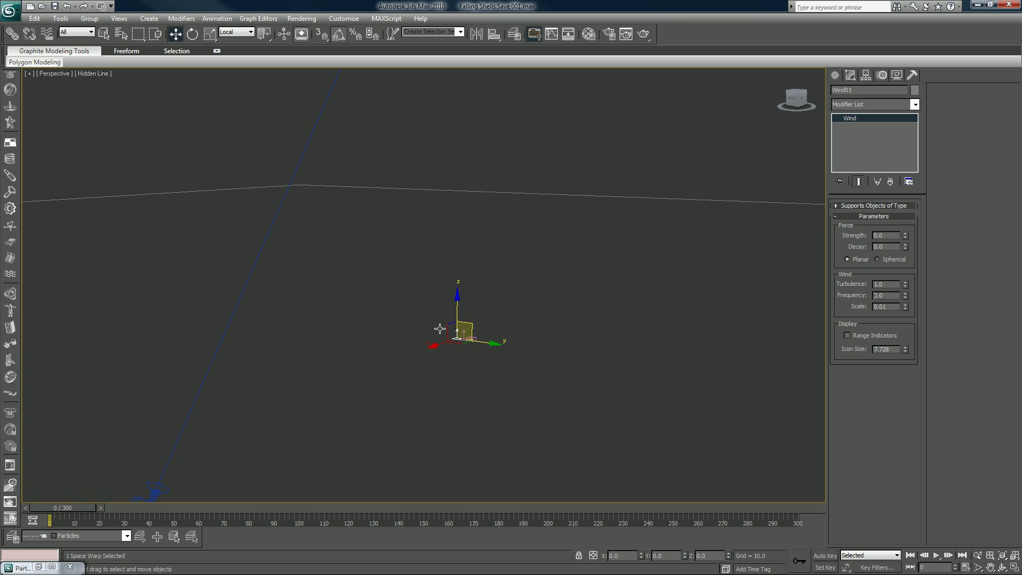
# Add Wind02 to the Force 01 operator alongside Wind01 and Drag01.
pyautogui.click(38, 567)
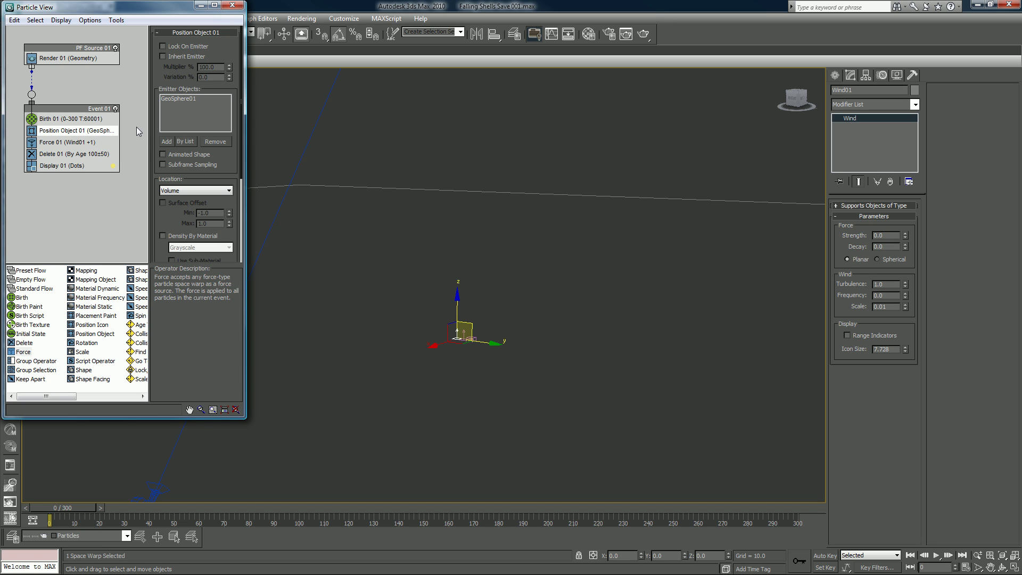
pyautogui.click(64, 142)
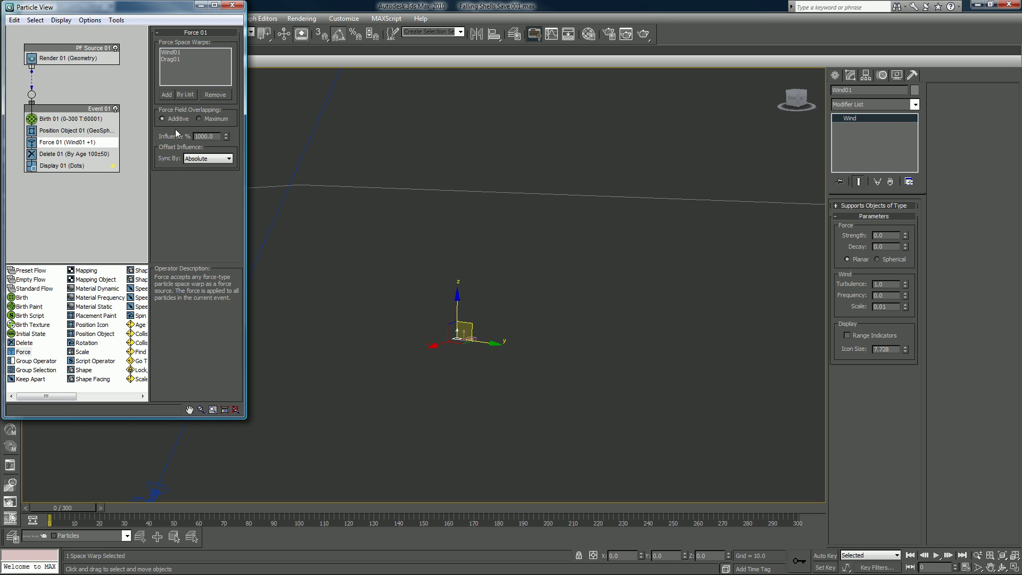
pyautogui.click(185, 95)
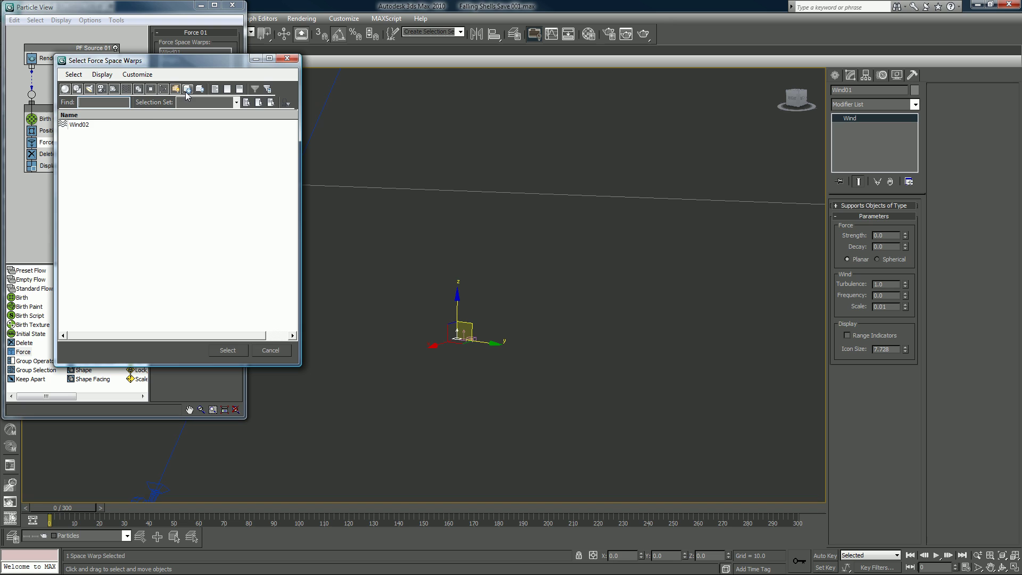
pyautogui.doubleClick(76, 125)
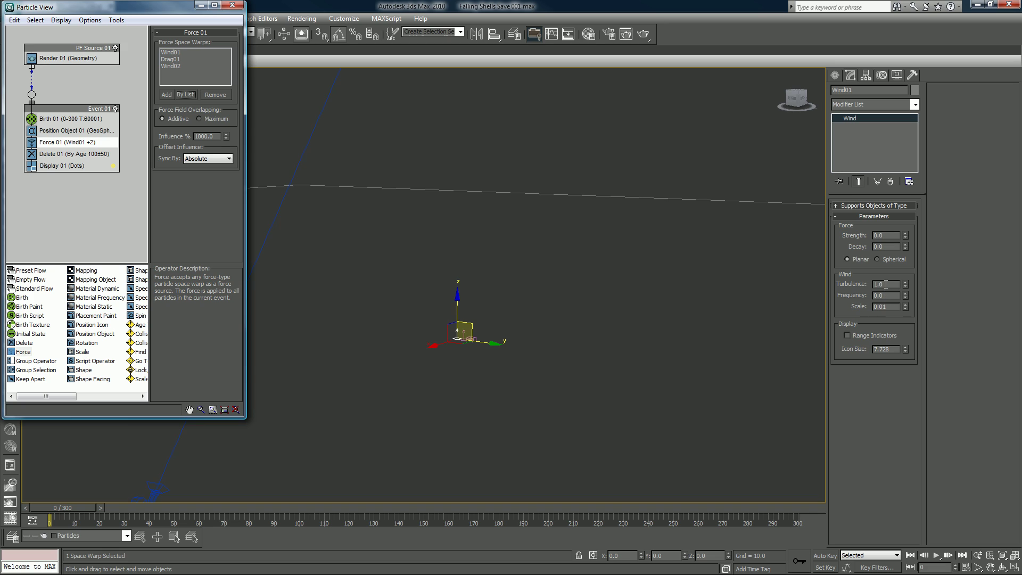
# Set the wind Turbulence to 0.1, then reselect the value to retype it.
pyautogui.moveTo(885, 284); pyautogui.dragTo(858, 282)
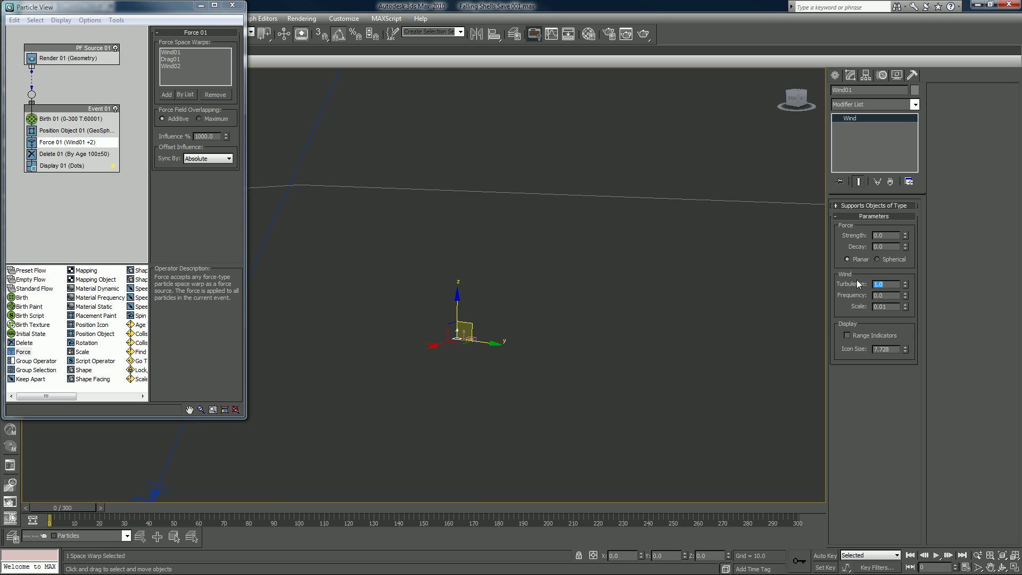
pyautogui.write('0.1')
pyautogui.press('Return')
pyautogui.doubleClick(886, 284)
# Select Wind02, set its Turbulence to about 0.2, and scrub forward to preview the swirl.
pyautogui.write('1')
pyautogui.click(464, 333)
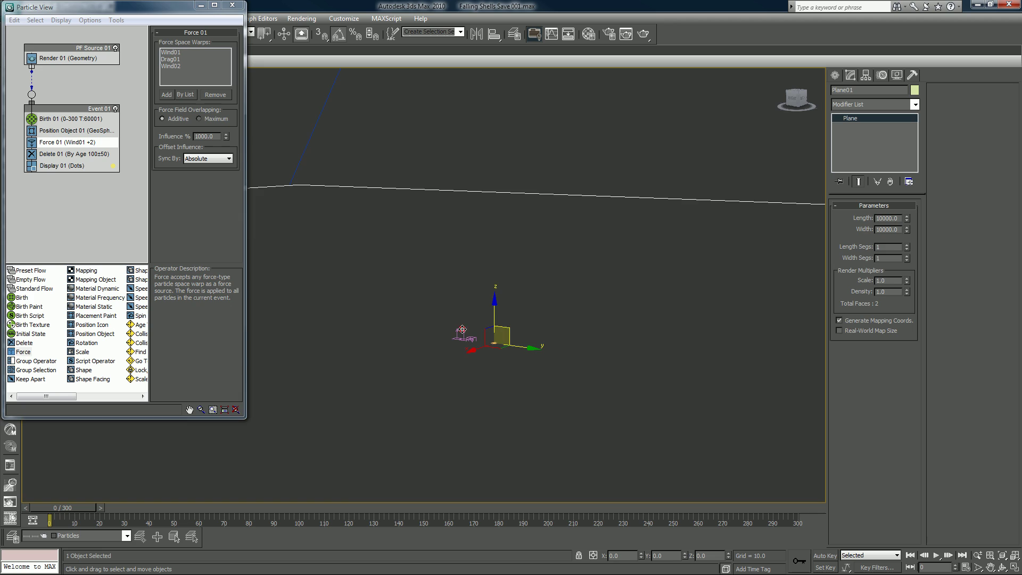
pyautogui.click(464, 332)
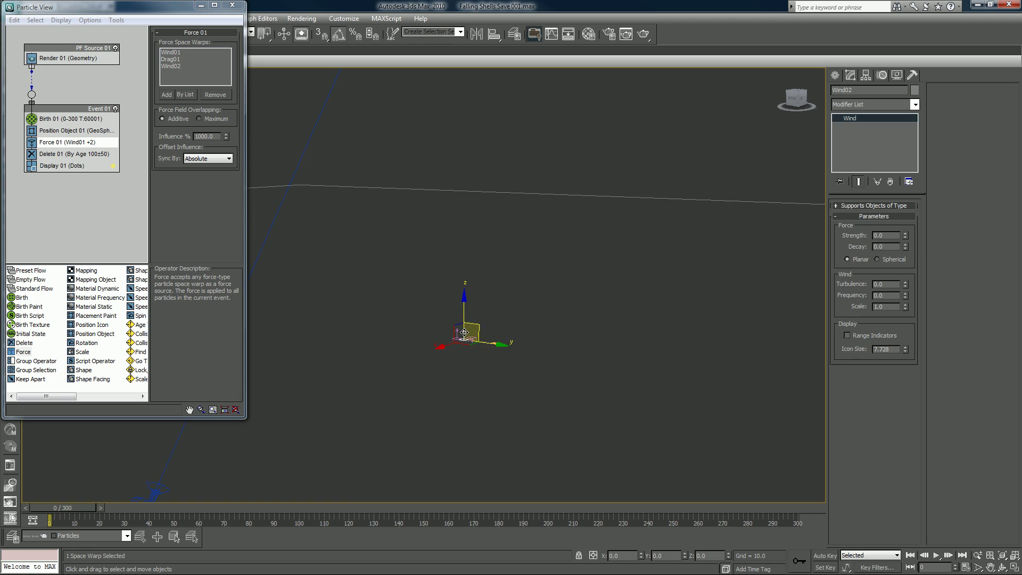
pyautogui.doubleClick(900, 286)
pyautogui.write('0.1')
pyautogui.press('Tab')
pyautogui.press('Tab')
pyautogui.doubleClick(889, 286)
pyautogui.write('.23')
pyautogui.moveTo(68, 511); pyautogui.dragTo(490, 496)
pyautogui.press('w')
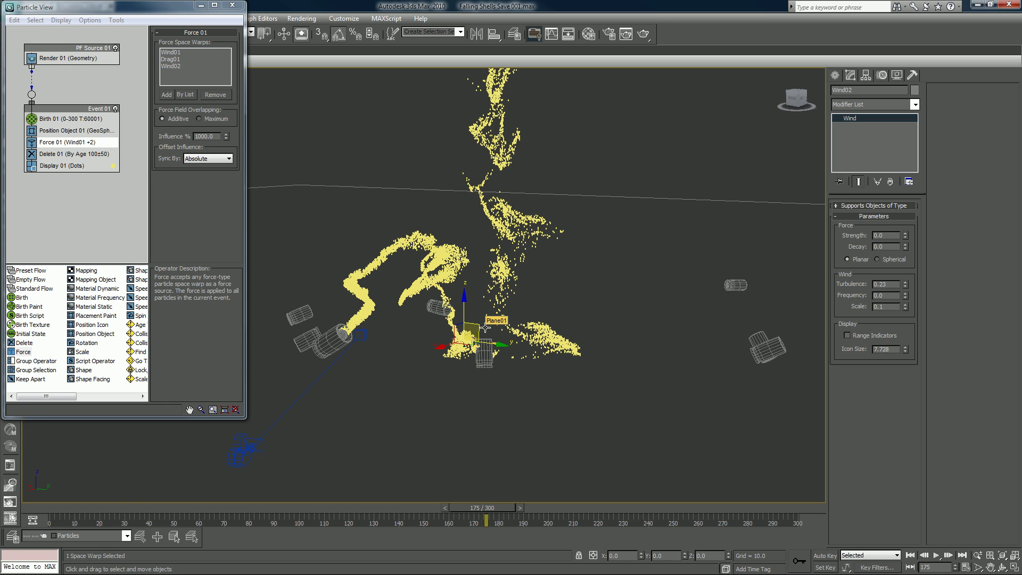
# Select Wind01, set its Turbulence to 0.5, and scrub back to frame 108.
pyautogui.click(613, 117)
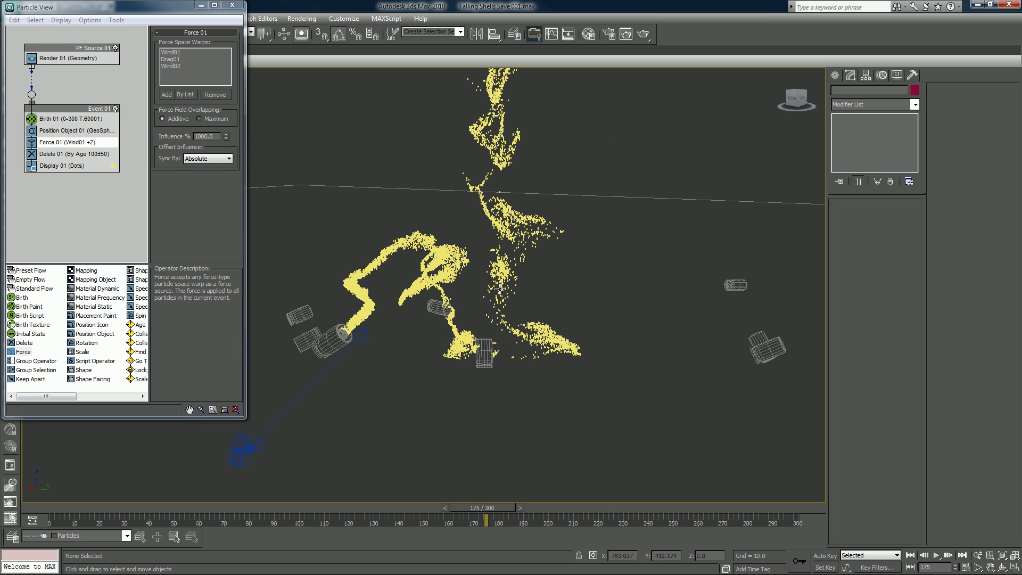
pyautogui.keyDown('alt'); pyautogui.moveTo(613, 117); pyautogui.dragTo(383, 357, button='middle'); pyautogui.keyUp('alt')
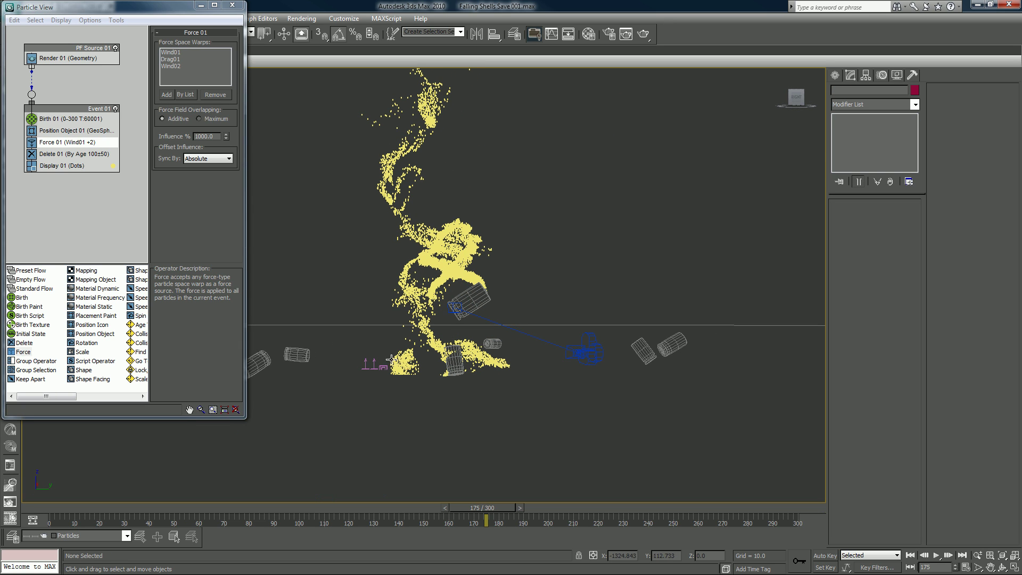
pyautogui.click(365, 360)
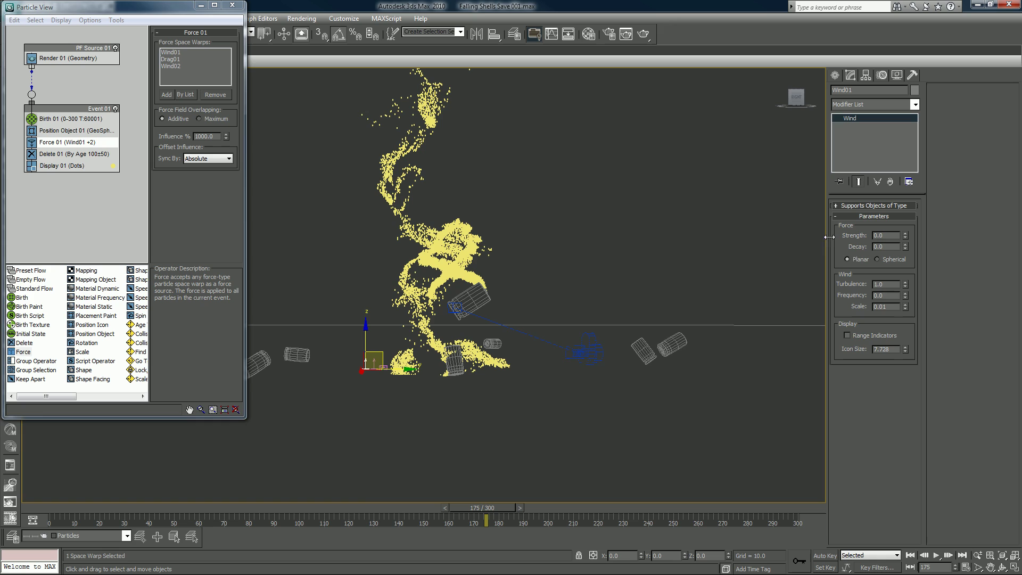
pyautogui.doubleClick(888, 284)
pyautogui.write('.5')
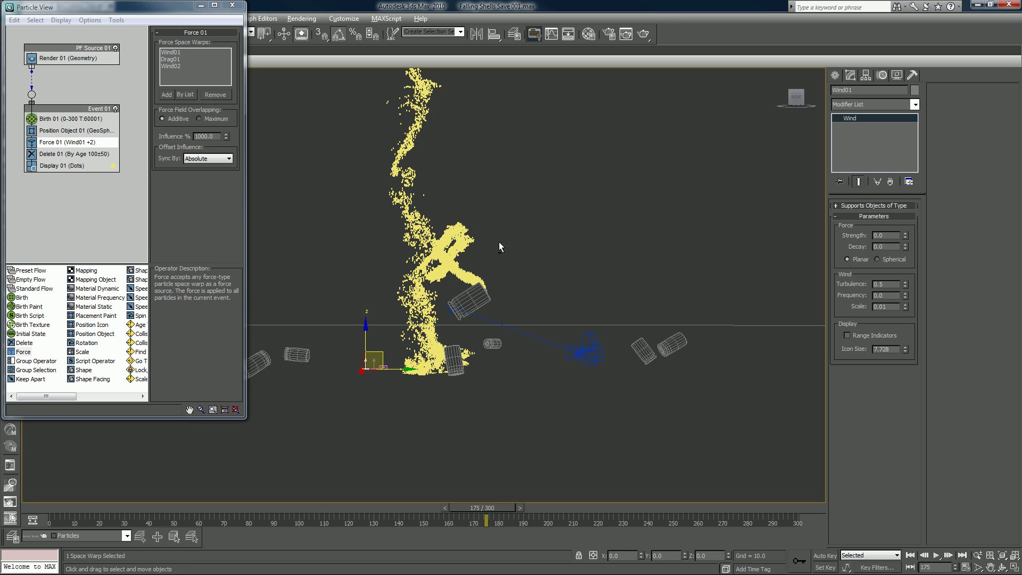
pyautogui.keyDown('alt'); pyautogui.moveTo(499, 242); pyautogui.dragTo(557, 244, button='middle'); pyautogui.keyUp('alt')
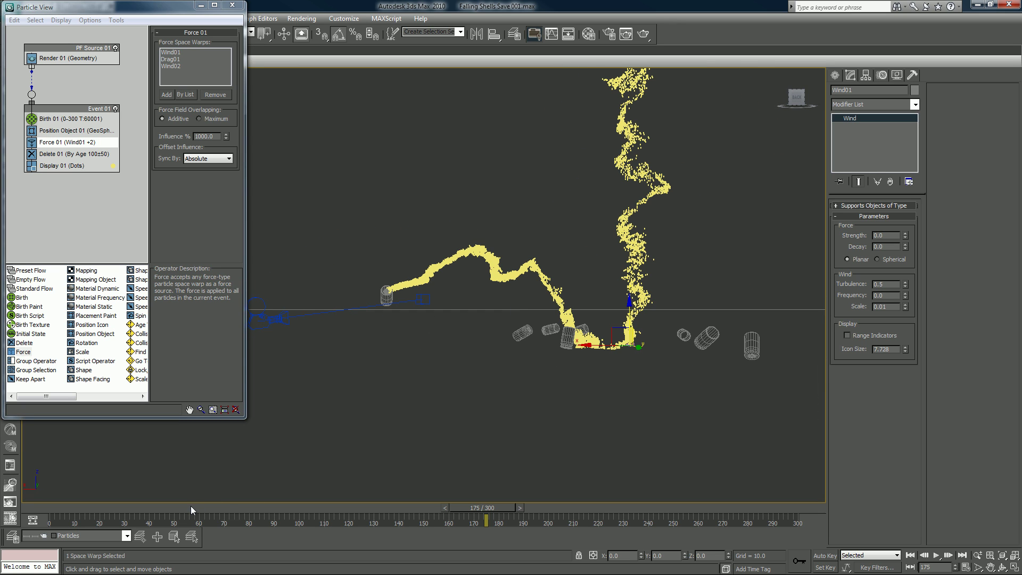
pyautogui.moveTo(193, 510); pyautogui.dragTo(325, 507)
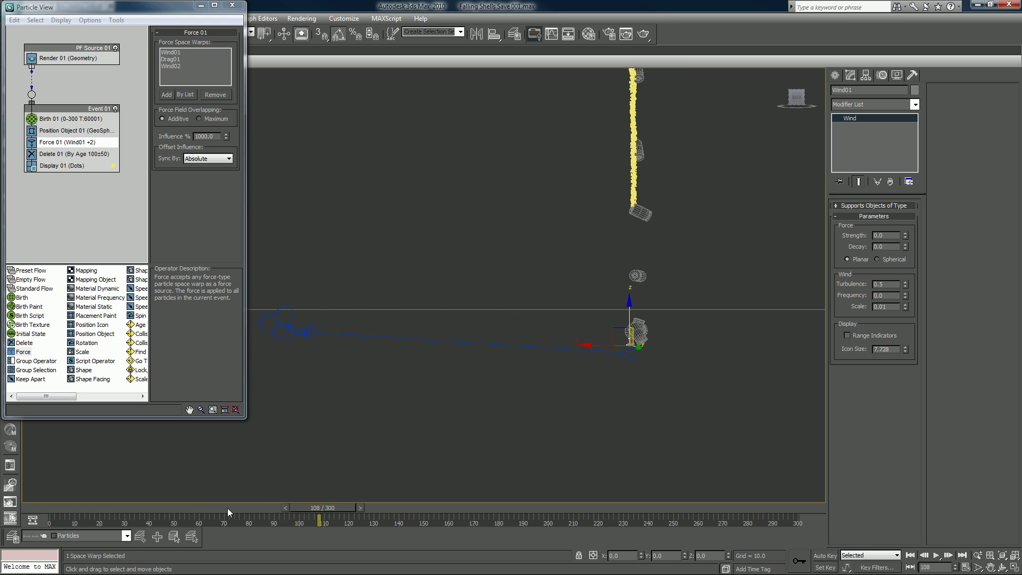
# Switch to the close view of the falling shells and rewind the animation.
pyautogui.press('l')
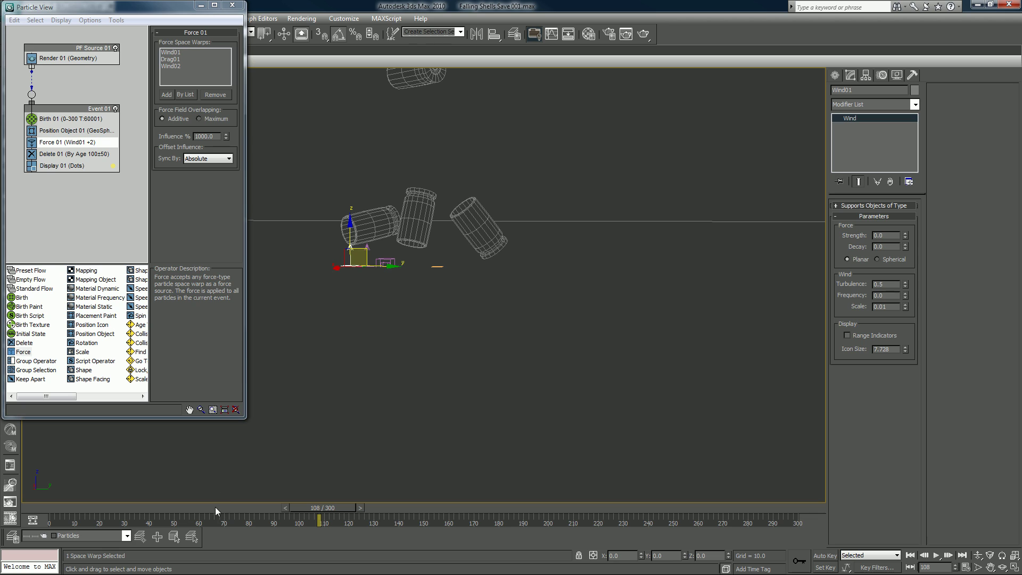
pyautogui.click(168, 509)
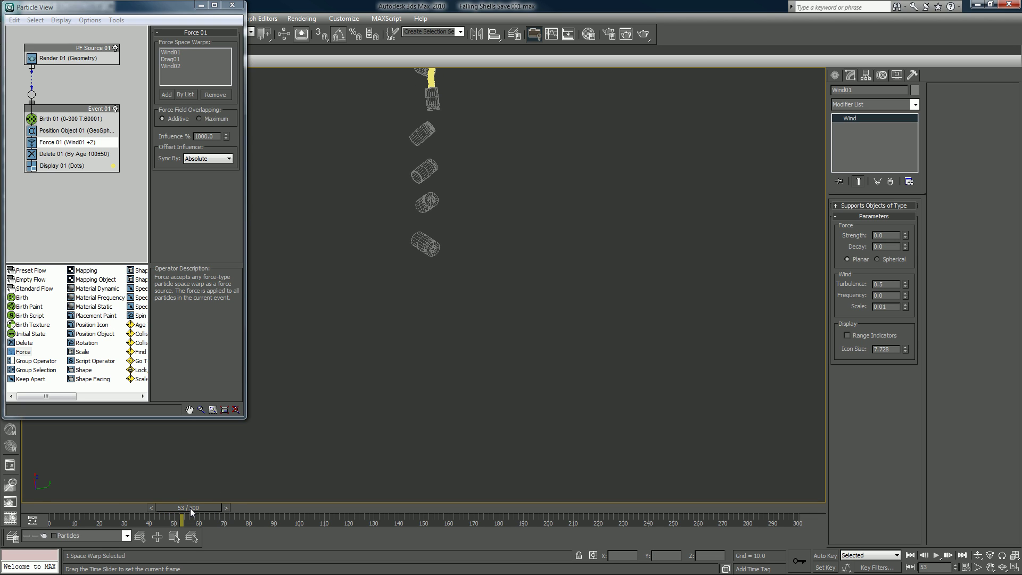
pyautogui.moveTo(190, 507); pyautogui.dragTo(336, 487)
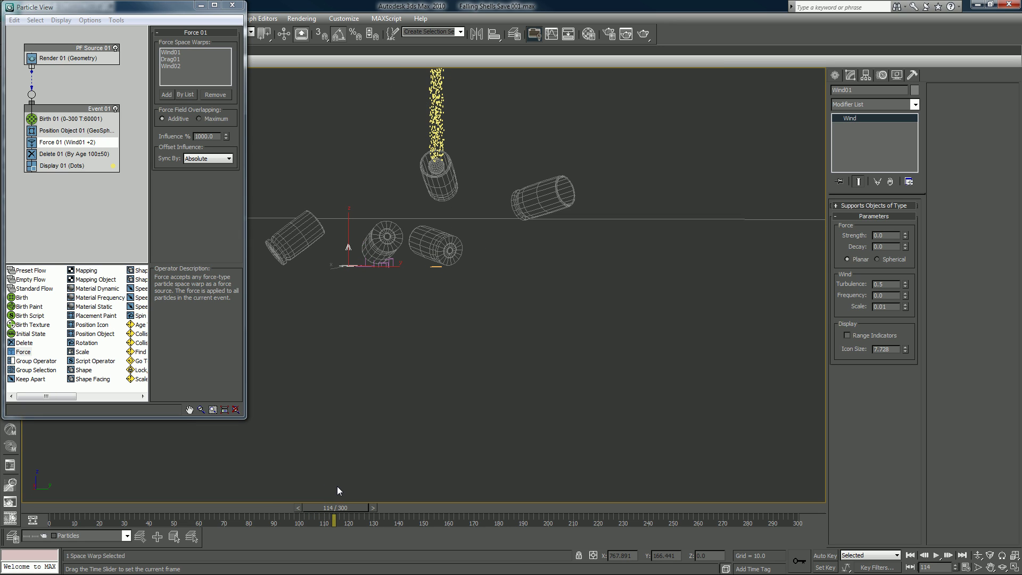
pyautogui.press('w')
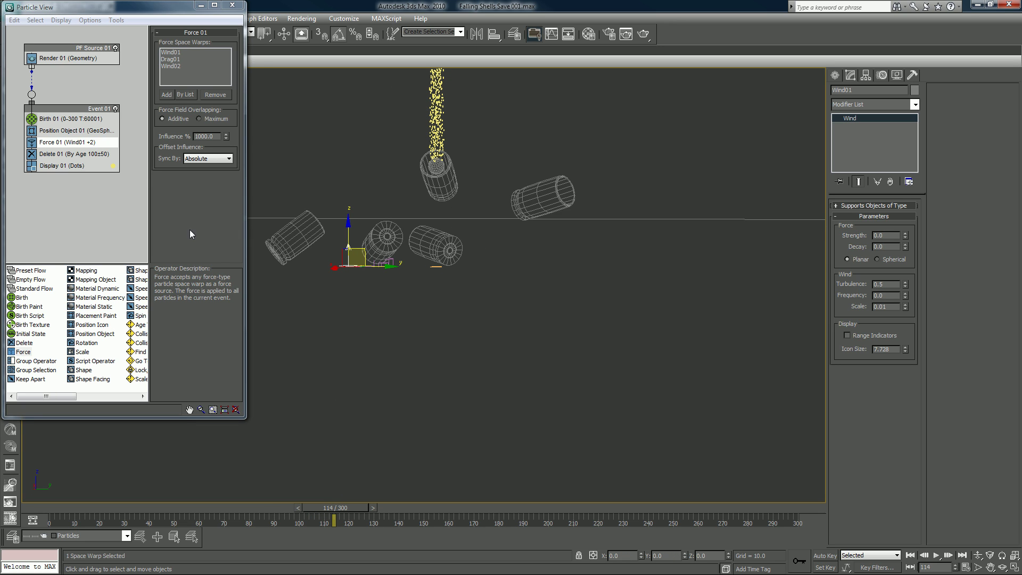
# Set Birth 01's Emit Start to frame 110 and scrub forward to about frame 137.
pyautogui.click(45, 119)
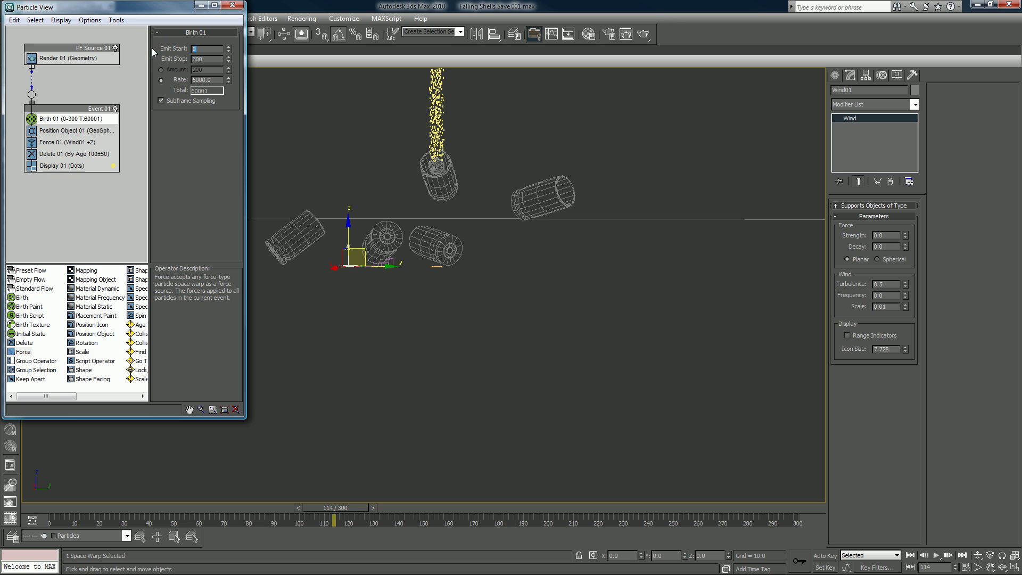
pyautogui.write('110')
pyautogui.press('Return')
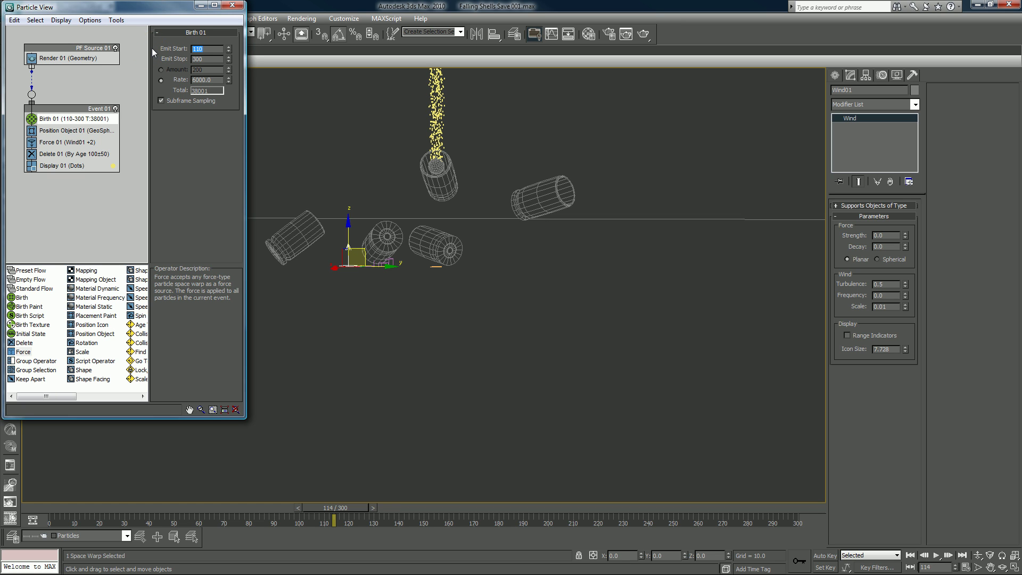
pyautogui.moveTo(326, 512); pyautogui.dragTo(429, 502)
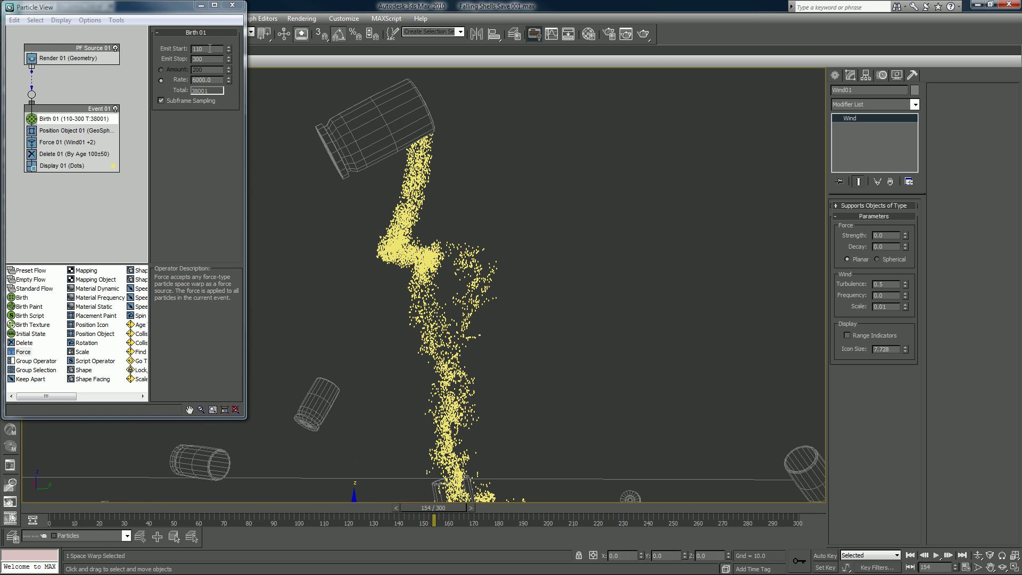
# Set Birth 01's Emit Start to 50 and scrub forward to preview the later trail.
pyautogui.click(165, 47)
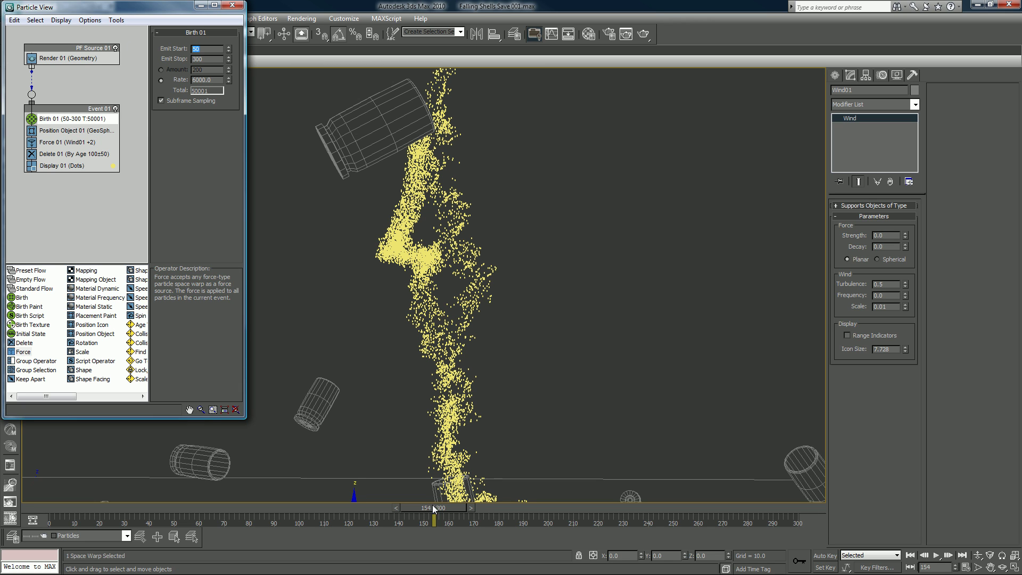
pyautogui.moveTo(433, 508); pyautogui.dragTo(634, 496)
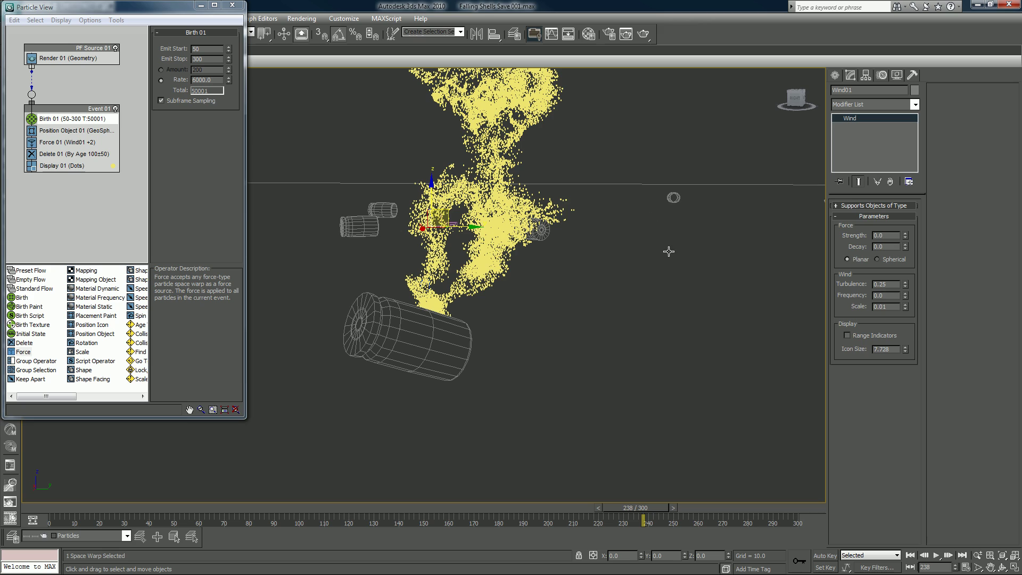
# Orbit the Perspective view around the wavy smoke trail, scrub ahead, and minimize Particle View.
pyautogui.keyDown('alt'); pyautogui.moveTo(669, 248); pyautogui.dragTo(676, 213, button='middle'); pyautogui.keyUp('alt')
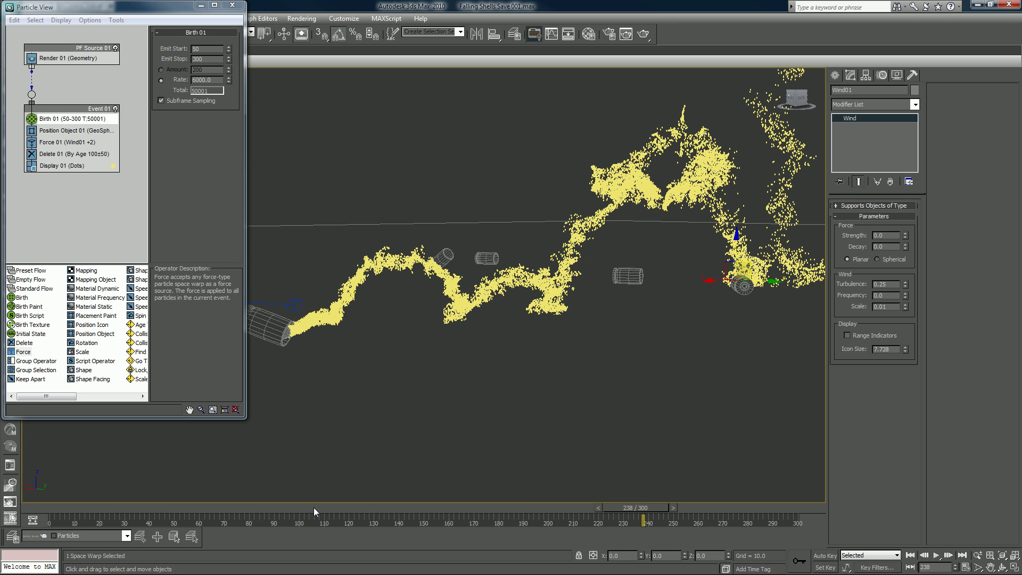
pyautogui.moveTo(627, 508); pyautogui.dragTo(751, 490)
pyautogui.keyDown('alt'); pyautogui.moveTo(539, 350); pyautogui.dragTo(590, 313, button='middle'); pyautogui.keyUp('alt')
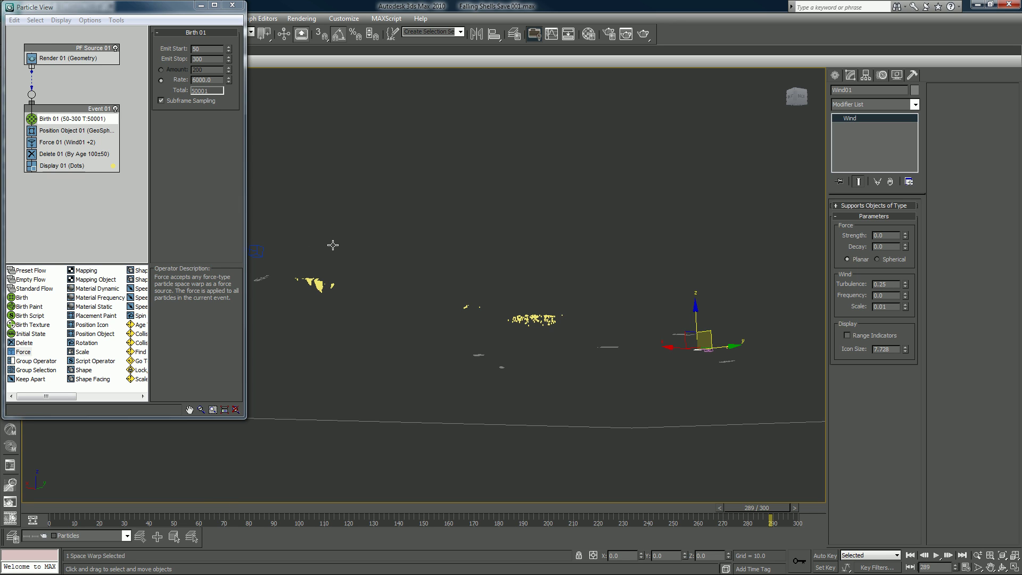
pyautogui.keyDown('alt'); pyautogui.moveTo(332, 245); pyautogui.dragTo(336, 264, button='middle'); pyautogui.keyUp('alt')
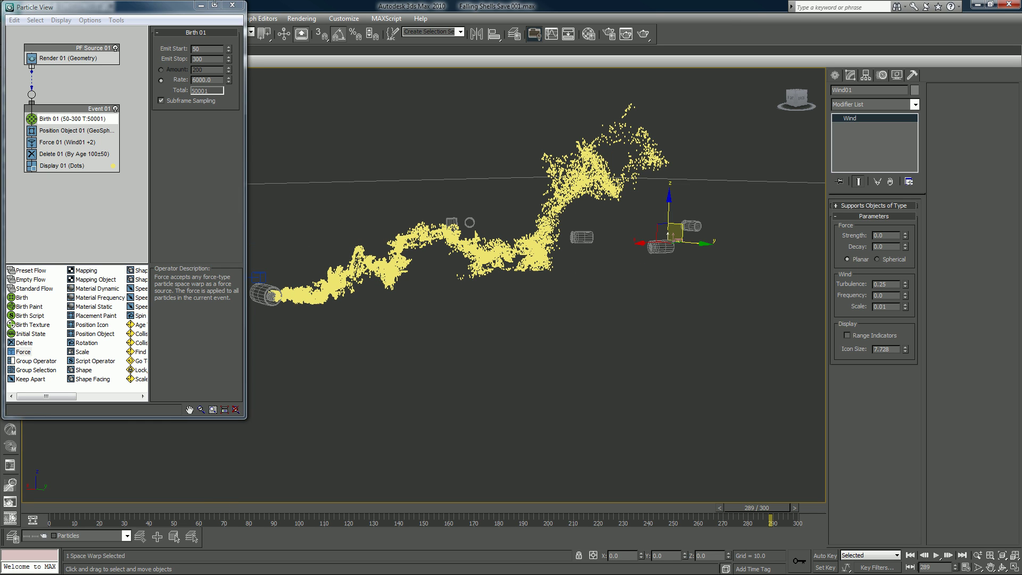
pyautogui.click(198, 5)
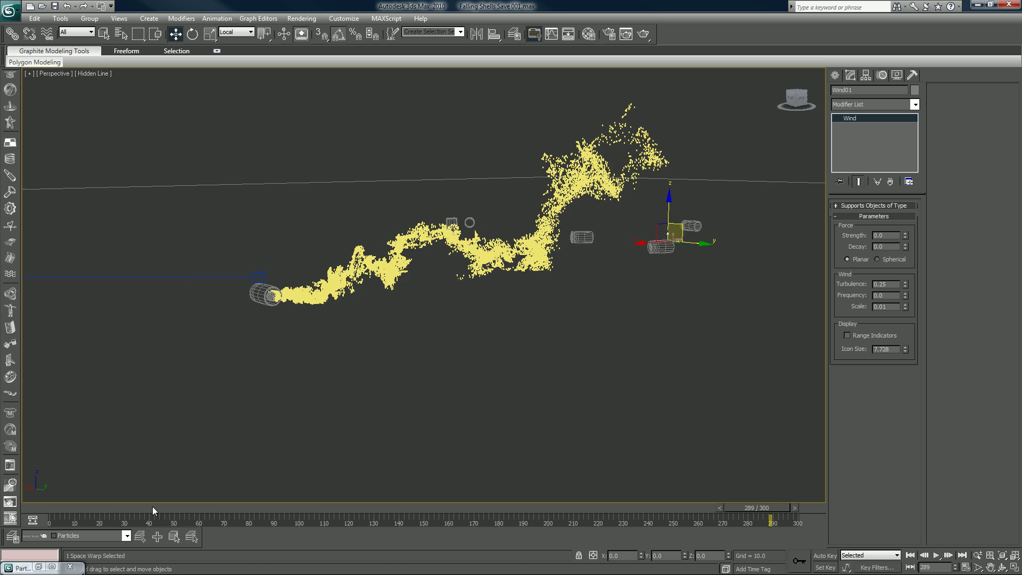
# Play the falling shells through the Camera01 view, rewind to frame 0, and open Time Configuration.
pyautogui.moveTo(153, 510); pyautogui.dragTo(256, 500)
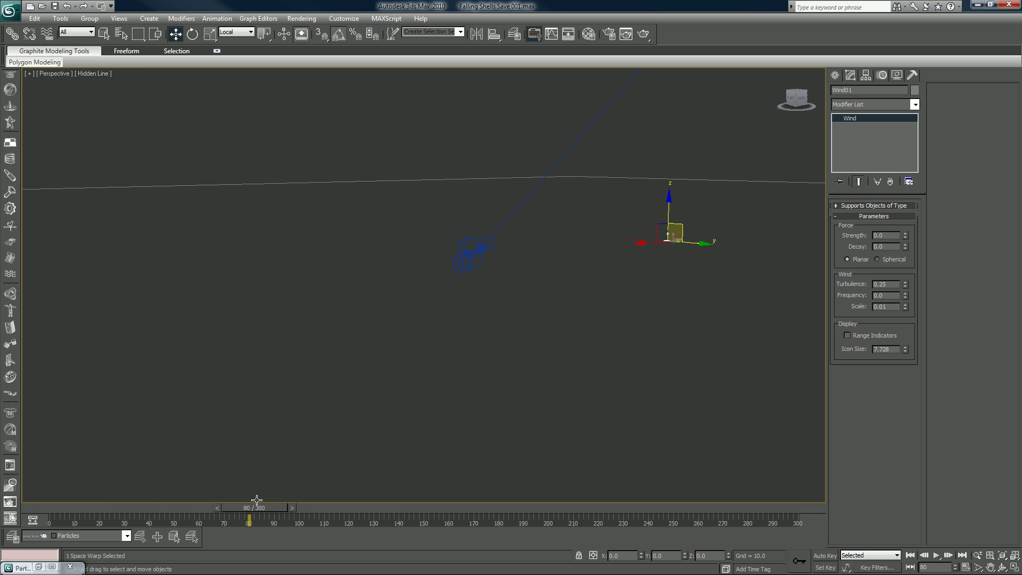
pyautogui.press('/')
pyautogui.press('c')
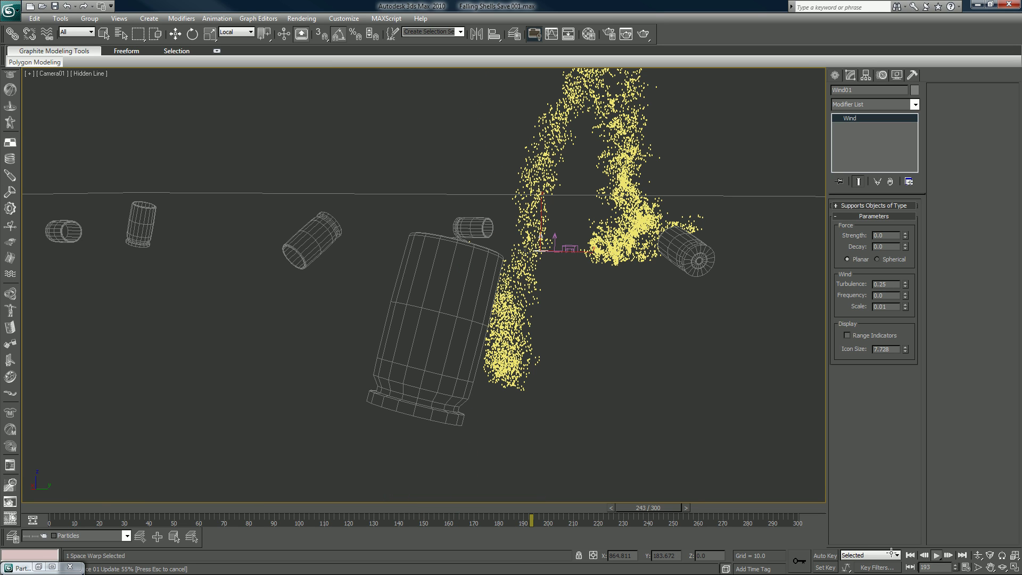
pyautogui.click(910, 556)
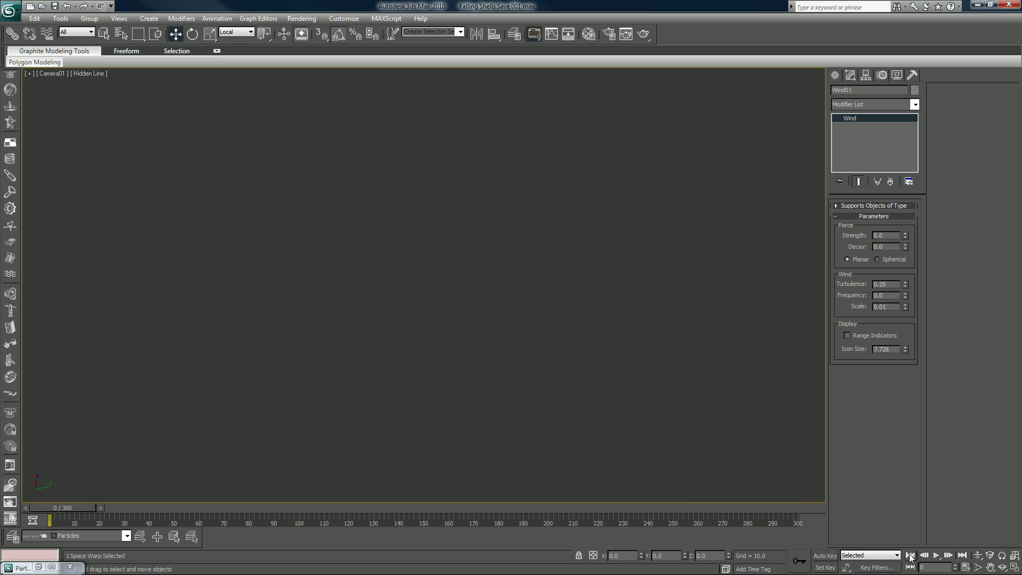
pyautogui.click(966, 568)
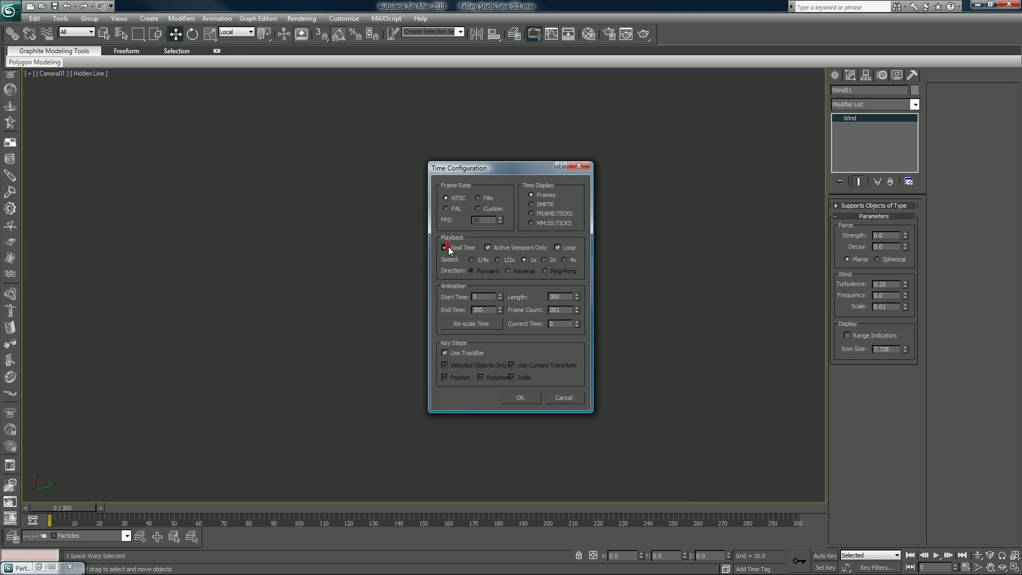
# Close Time Configuration, play the smoke animation through Camera01, rewind to frame 0 and deselect.
pyautogui.click(519, 402)
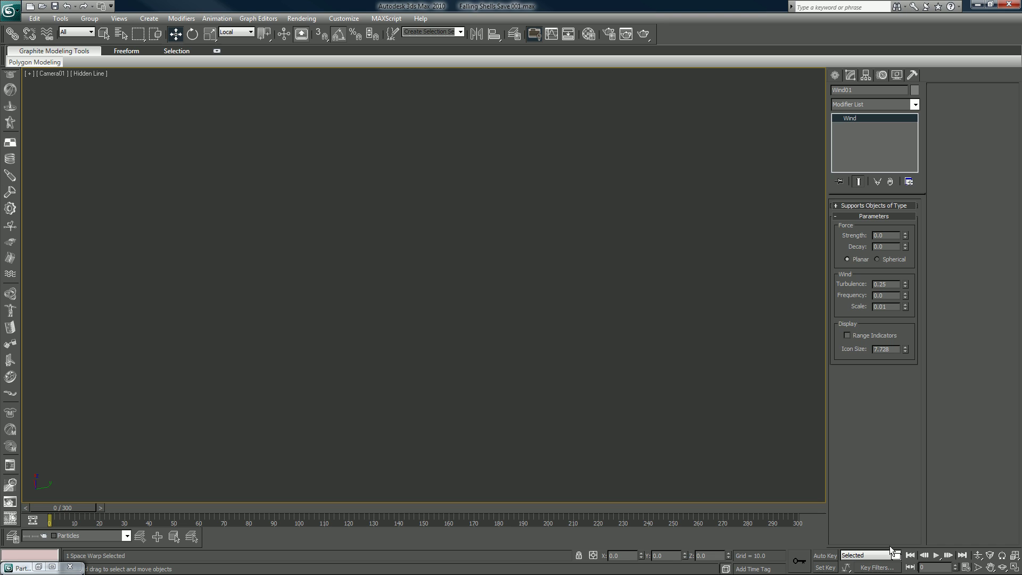
pyautogui.click(937, 556)
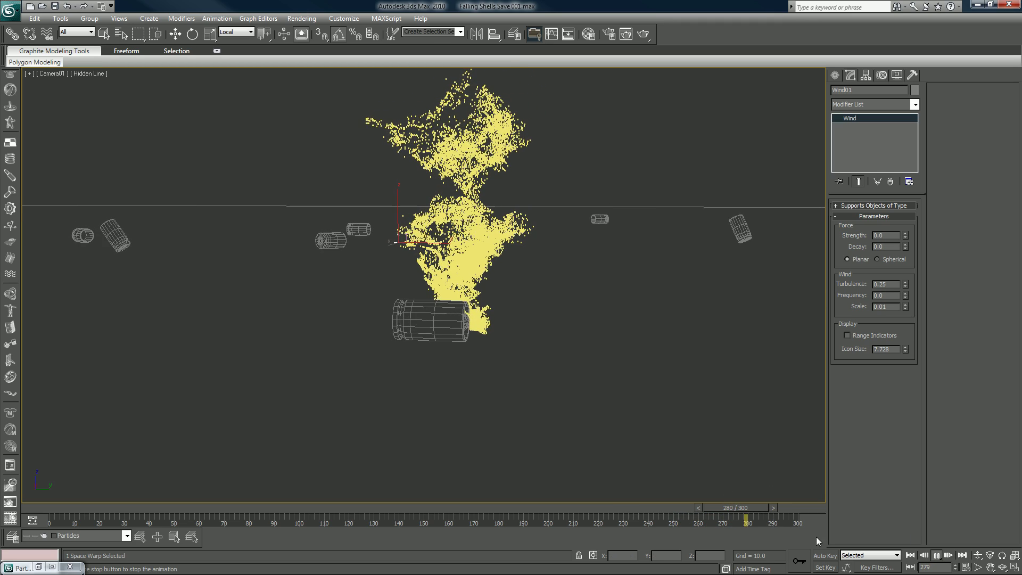
pyautogui.click(910, 555)
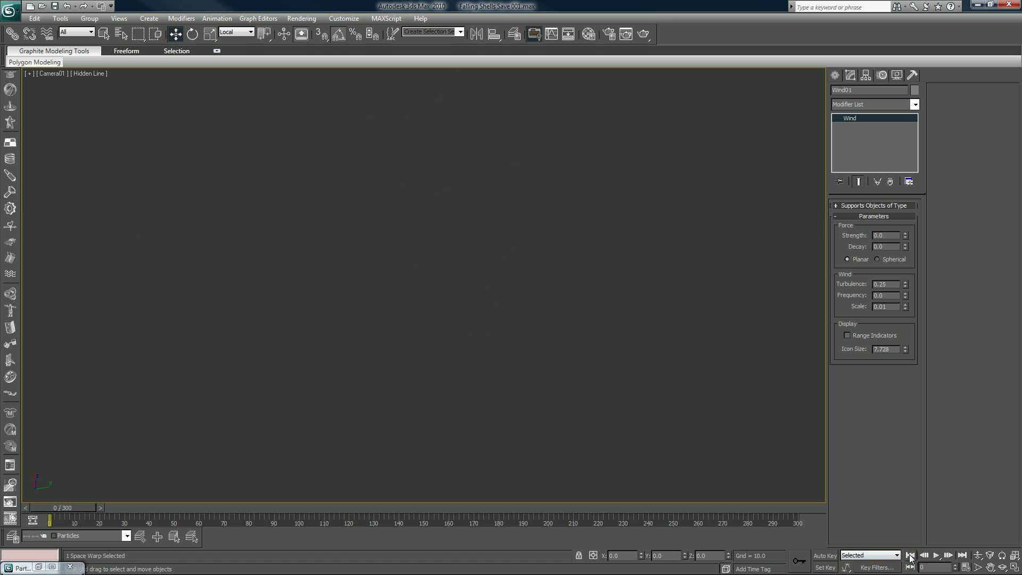
pyautogui.click(278, 295)
# Restore four viewports, select Camera01, enable Auto Key, and set View reference coordinates.
pyautogui.hotkey('alt', 'w')
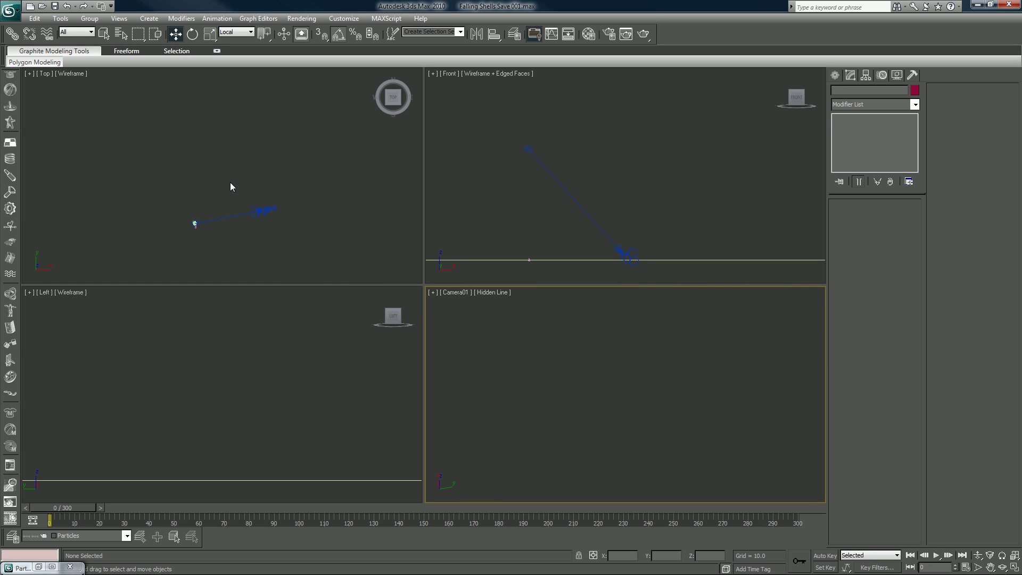
pyautogui.click(265, 210)
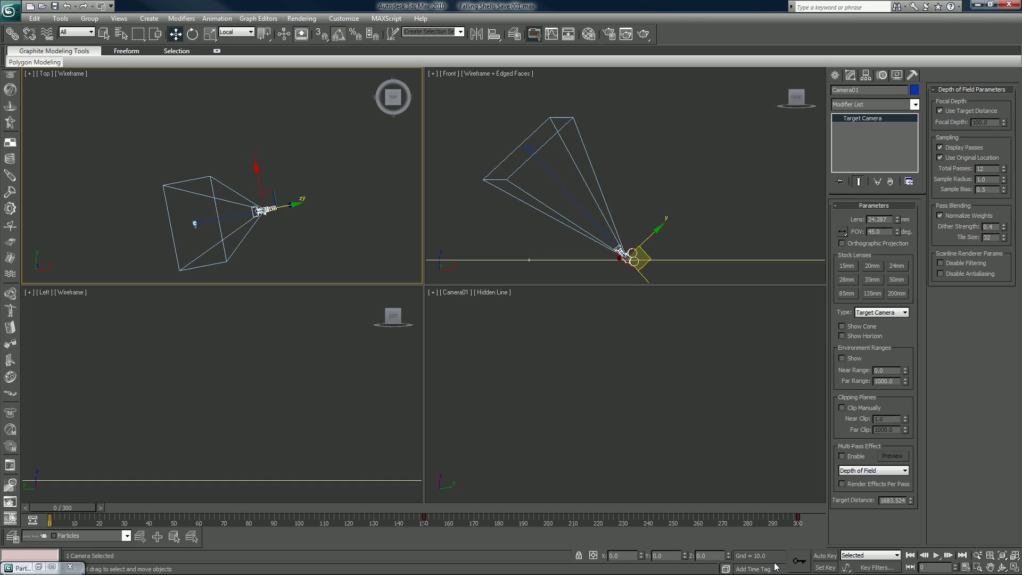
pyautogui.click(821, 557)
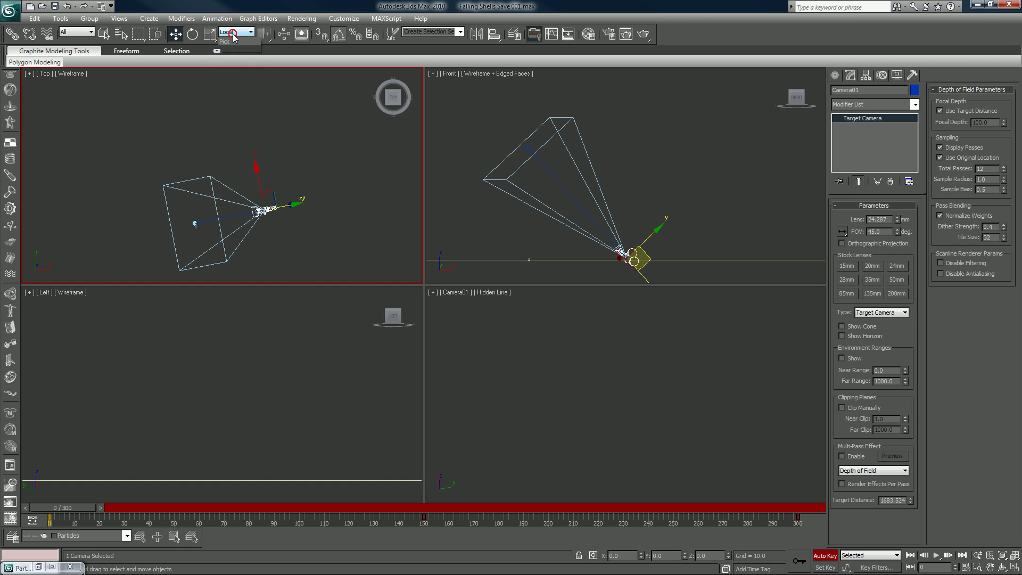
pyautogui.click(237, 42)
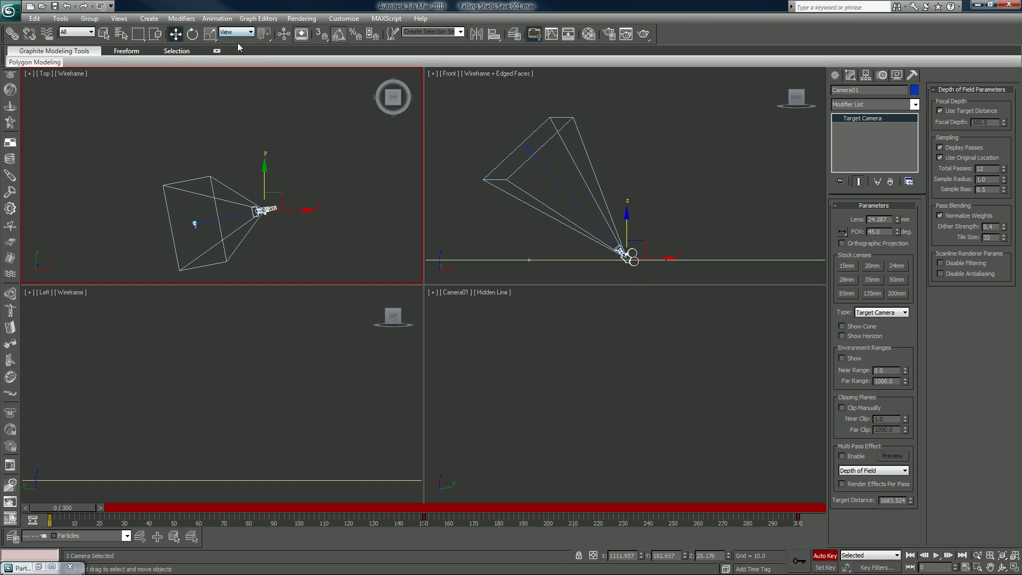
pyautogui.moveTo(76, 509); pyautogui.dragTo(439, 486)
# Key Camera01 moved up and left at frame 150, then play back to check it.
pyautogui.press('w')
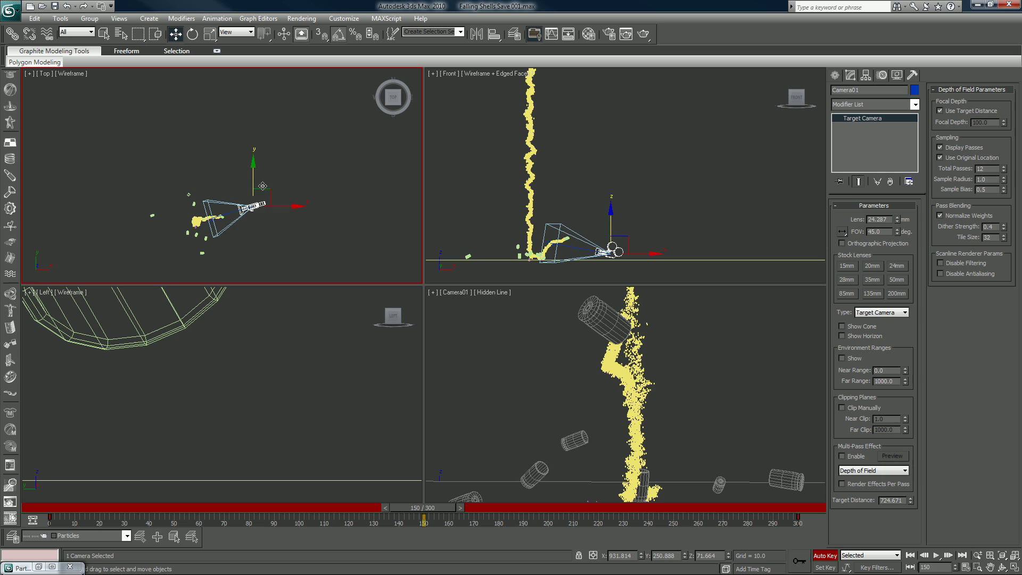
pyautogui.moveTo(260, 183); pyautogui.dragTo(251, 173)
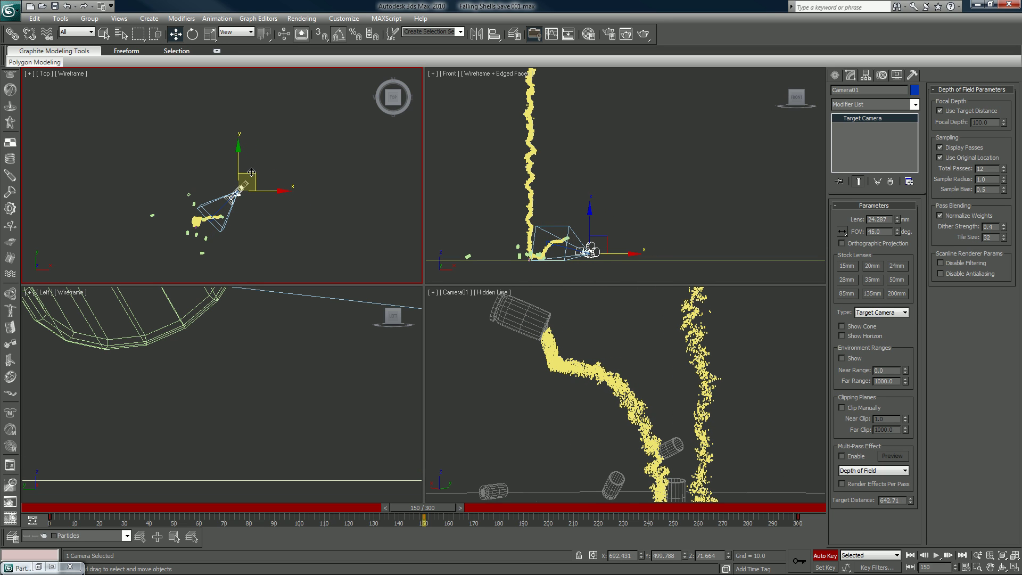
pyautogui.click(828, 534)
pyautogui.moveTo(774, 519); pyautogui.dragTo(817, 524)
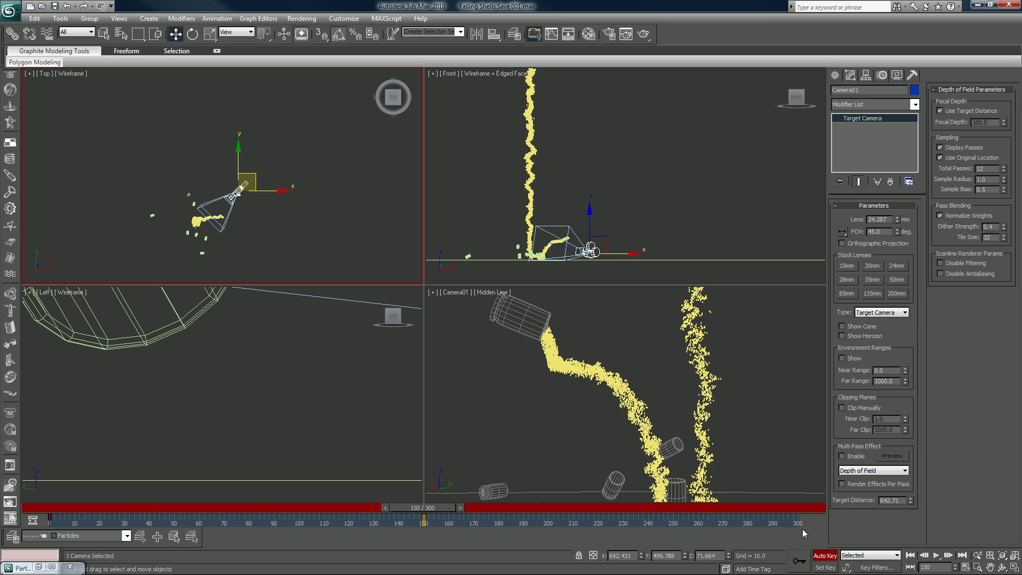
pyautogui.moveTo(439, 505); pyautogui.dragTo(485, 504)
pyautogui.press('/')
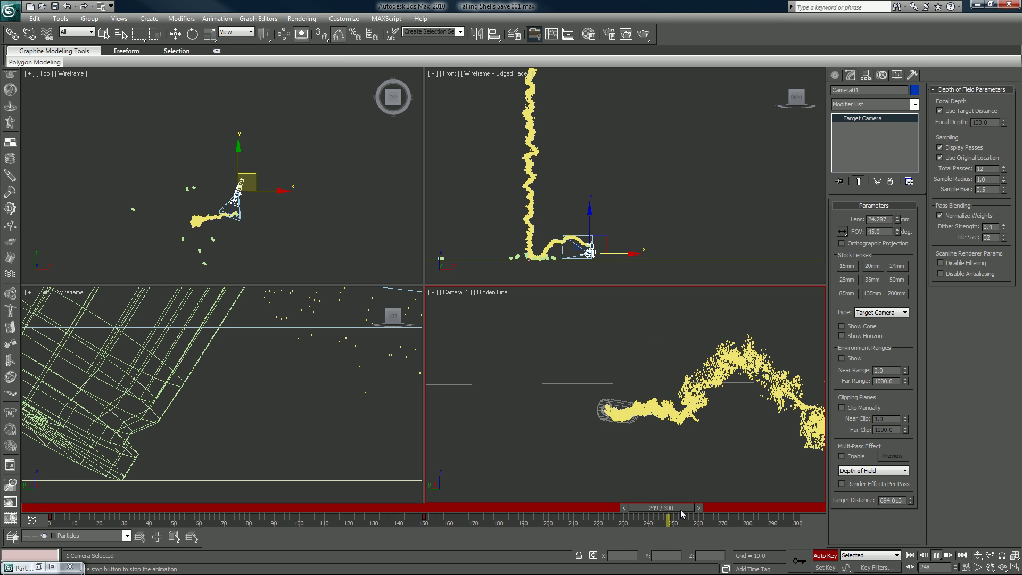
# At frame 300, move Camera01 down-left in the Top viewport and play back the shot.
pyautogui.click(963, 556)
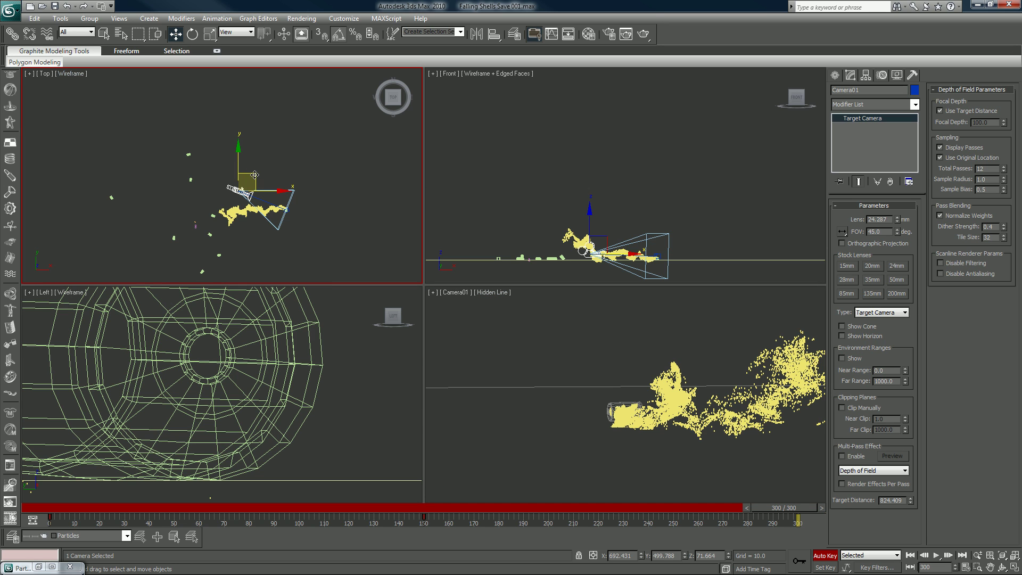
pyautogui.moveTo(254, 177); pyautogui.dragTo(193, 275)
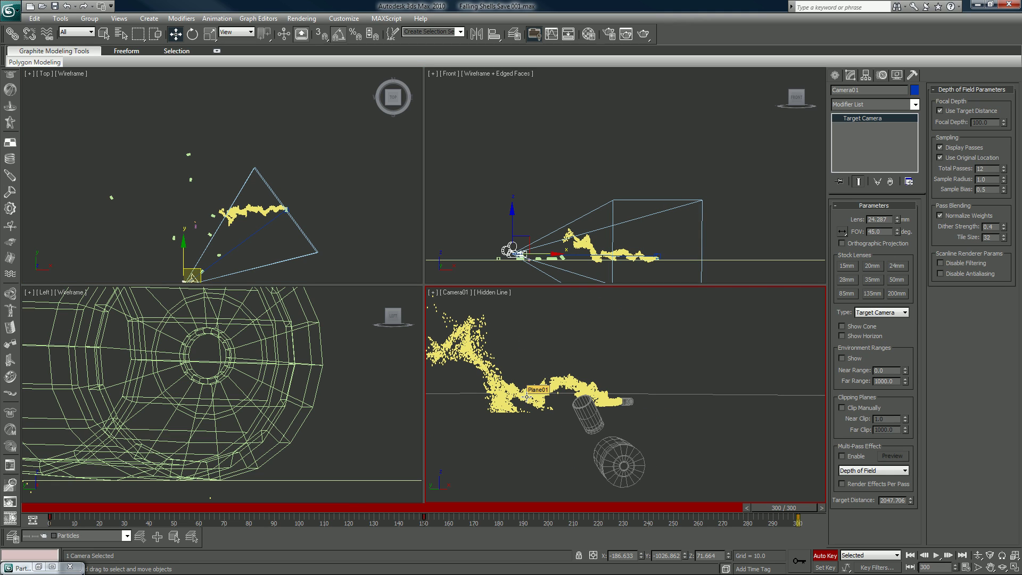
pyautogui.press('/')
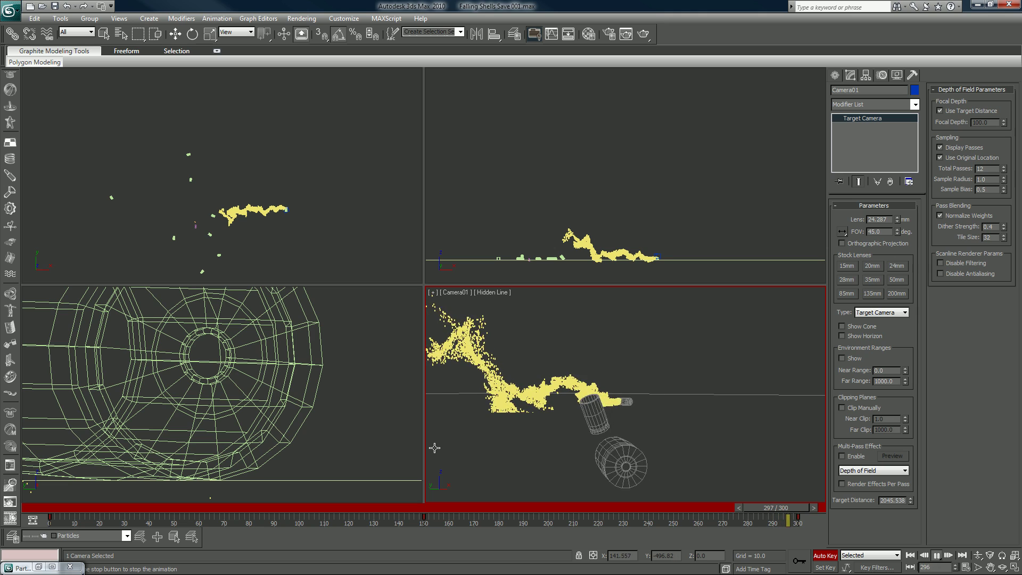
# Turn off Auto Key, reset Birth 01's Emit Start to frame 0, and scrub the timeline.
pyautogui.click(831, 557)
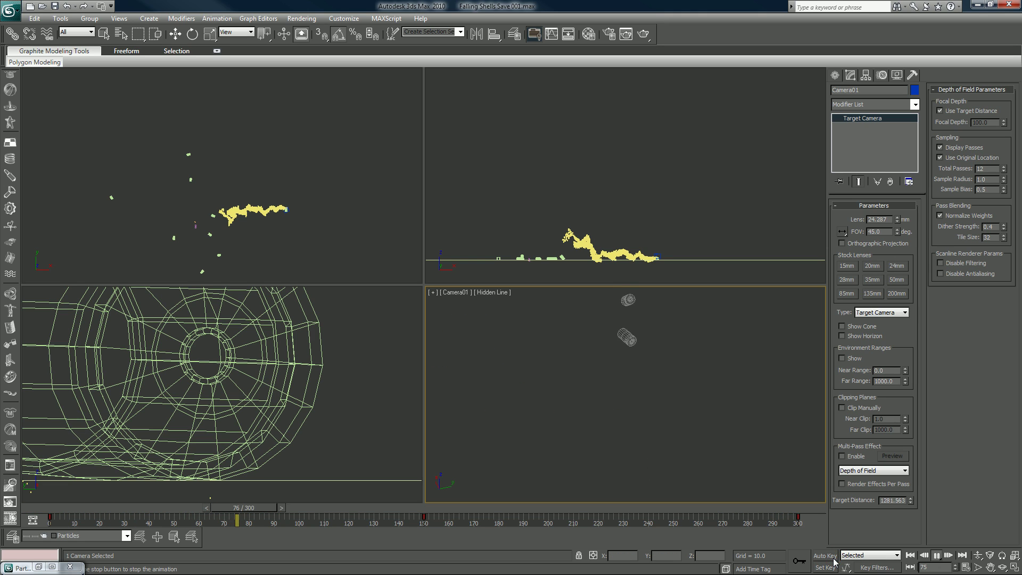
pyautogui.click(936, 555)
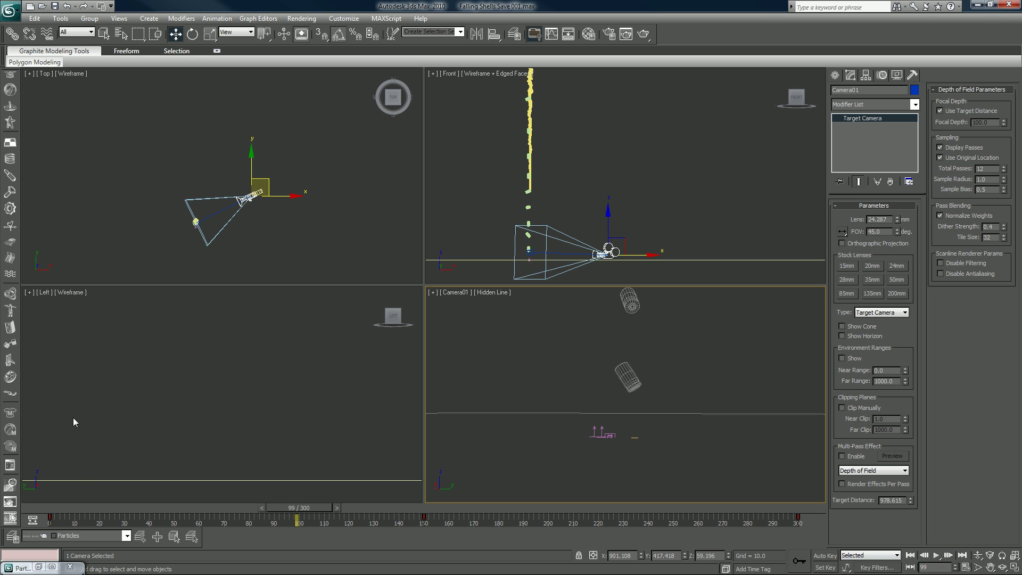
pyautogui.click(39, 567)
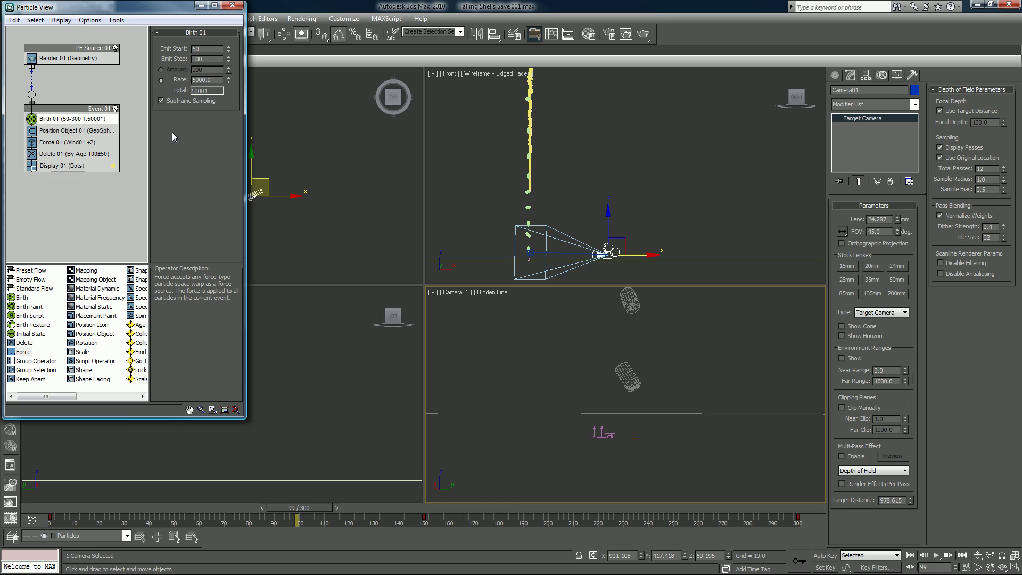
pyautogui.rightClick(228, 51)
pyautogui.click(199, 5)
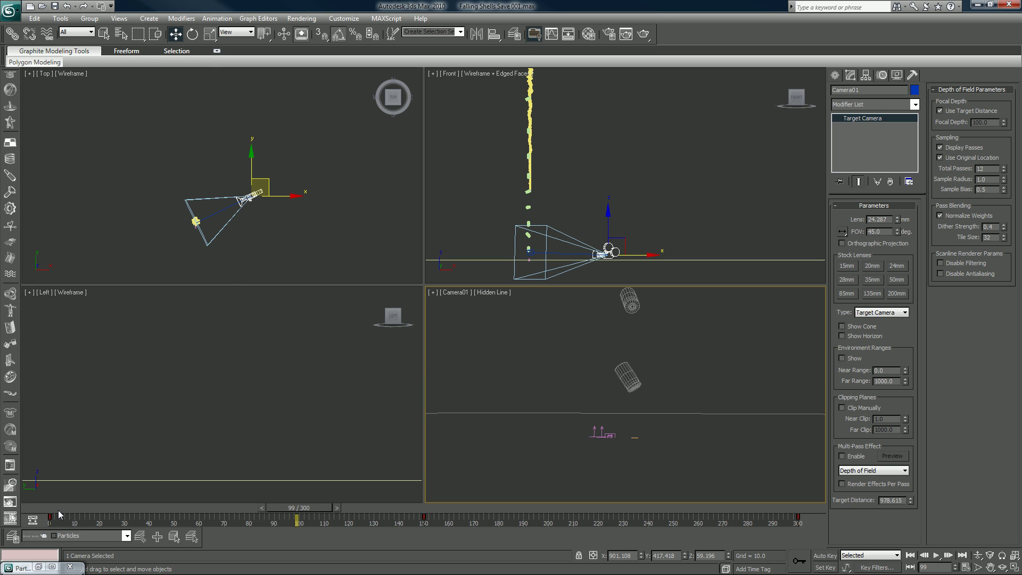
pyautogui.moveTo(58, 510); pyautogui.dragTo(337, 474)
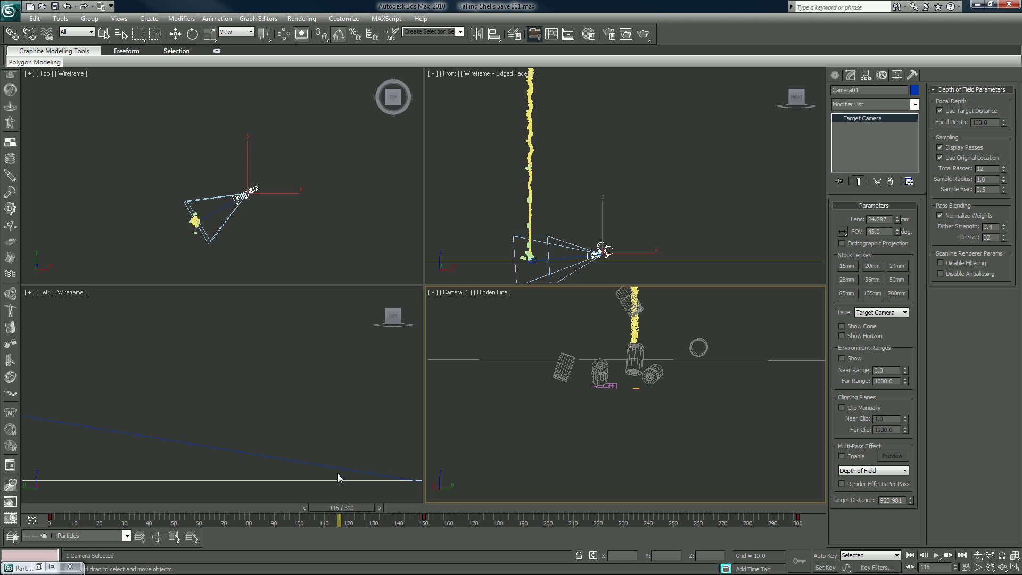
pyautogui.press('w')
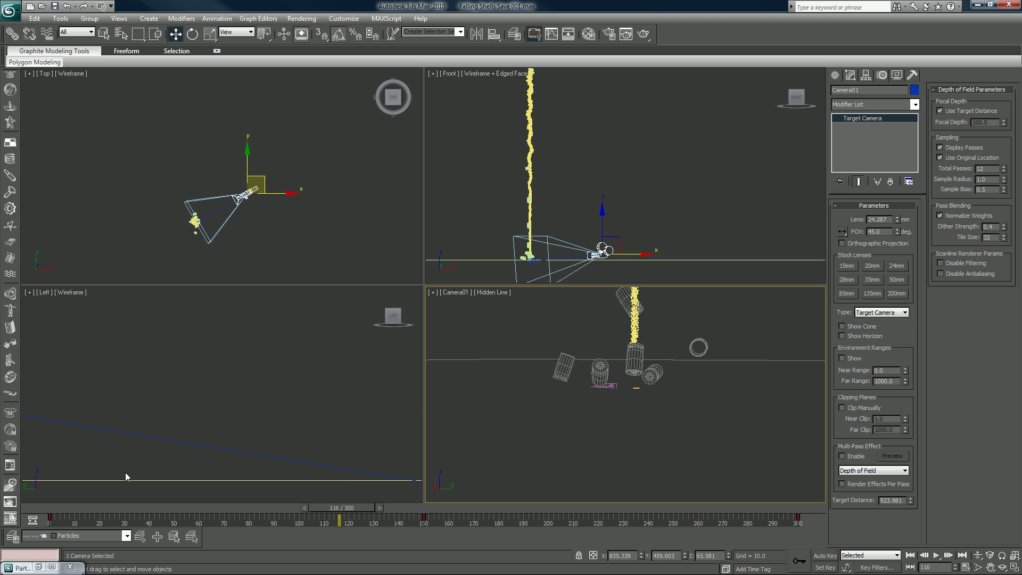
# Clear the selection, pan the Top view, and switch Space Warps to the Deflectors category.
pyautogui.click(299, 244)
pyautogui.scroll(-4, 301, 243)
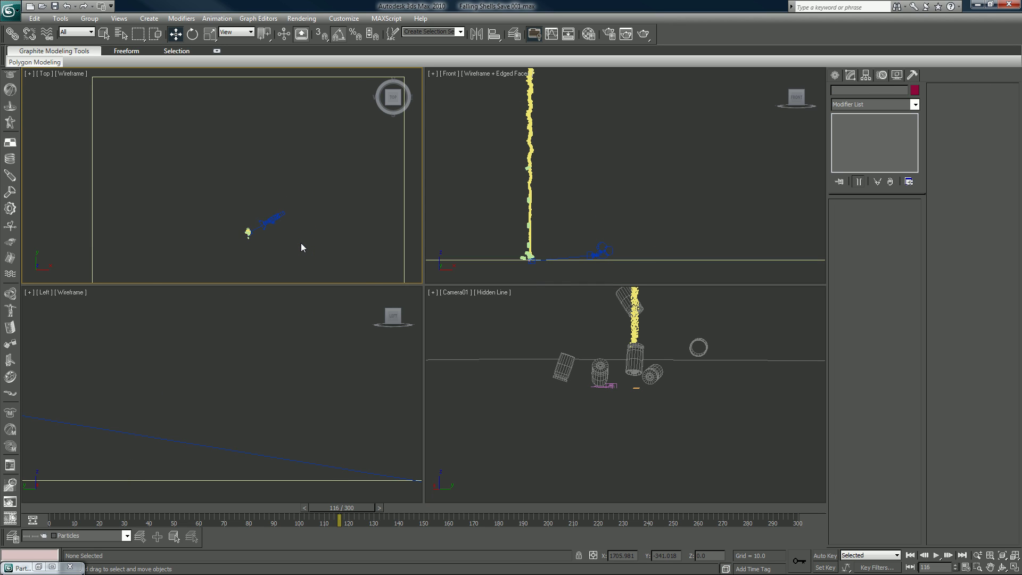
pyautogui.moveTo(301, 243); pyautogui.dragTo(285, 193, button='middle')
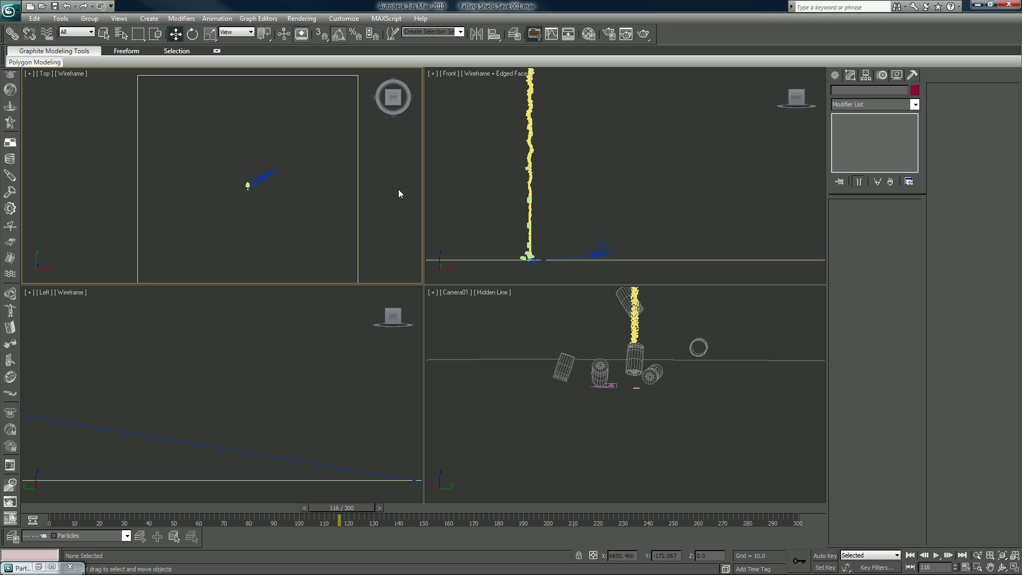
pyautogui.click(835, 74)
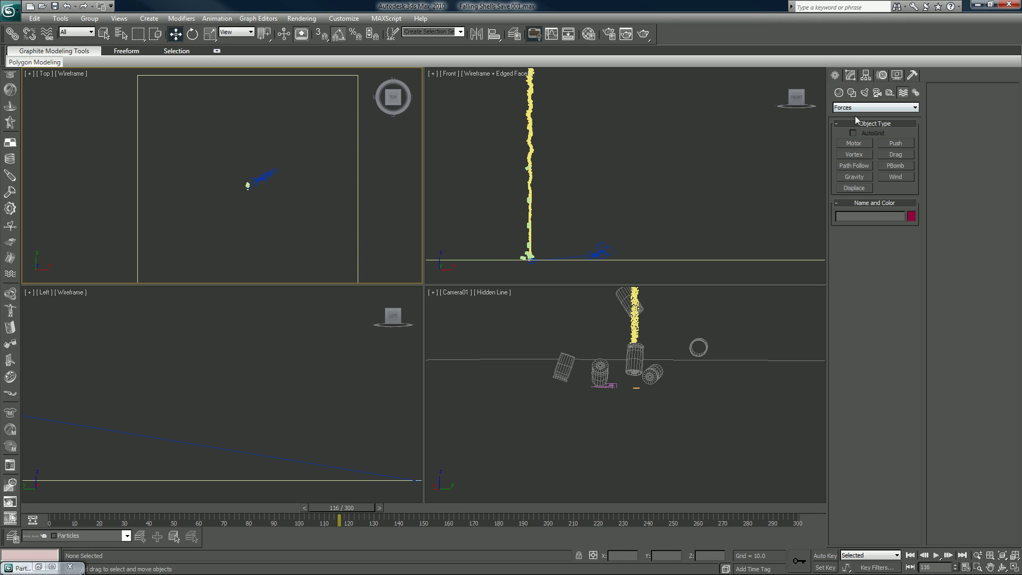
pyautogui.click(899, 107)
pyautogui.click(893, 123)
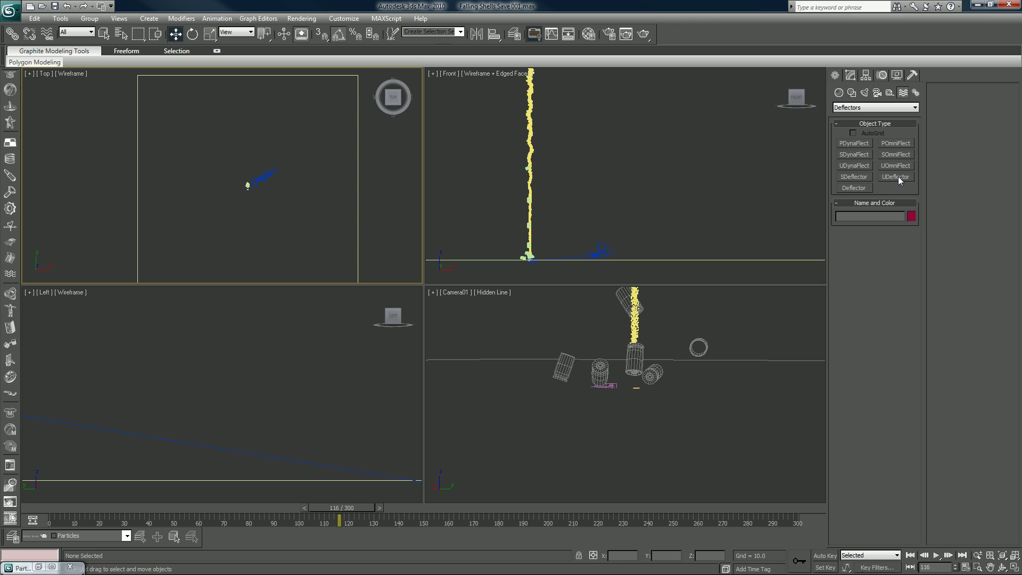
# Draw a UDeflector in the Top viewport and pick Plane01 as its deflecting object.
pyautogui.click(857, 165)
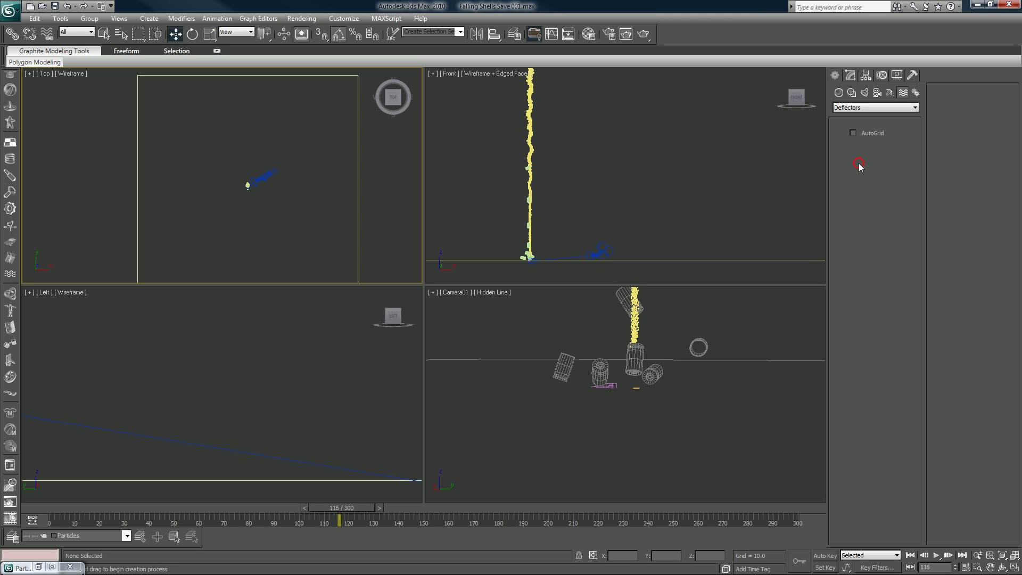
pyautogui.moveTo(303, 205); pyautogui.dragTo(293, 195, button='middle')
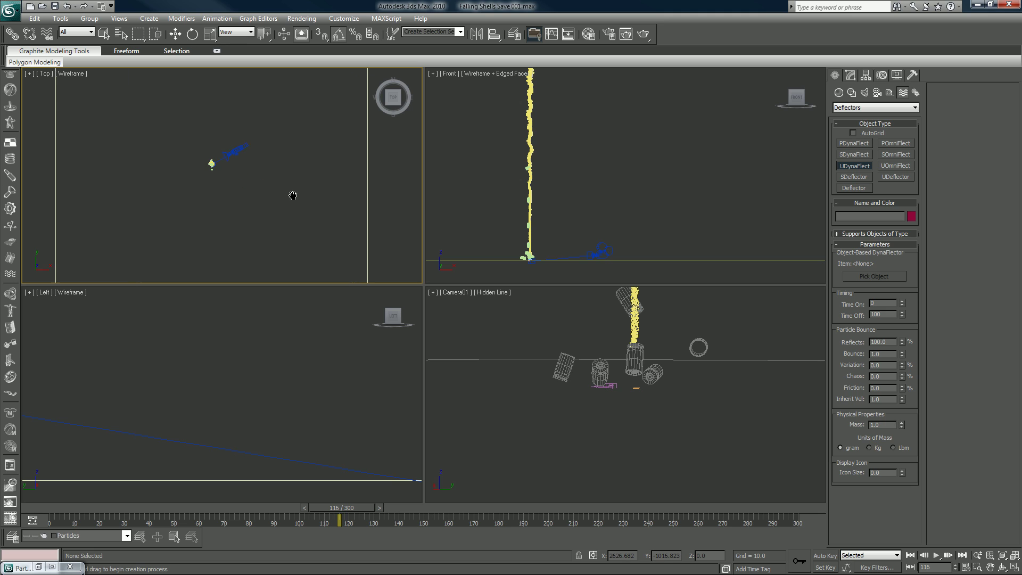
pyautogui.moveTo(273, 183); pyautogui.dragTo(285, 195)
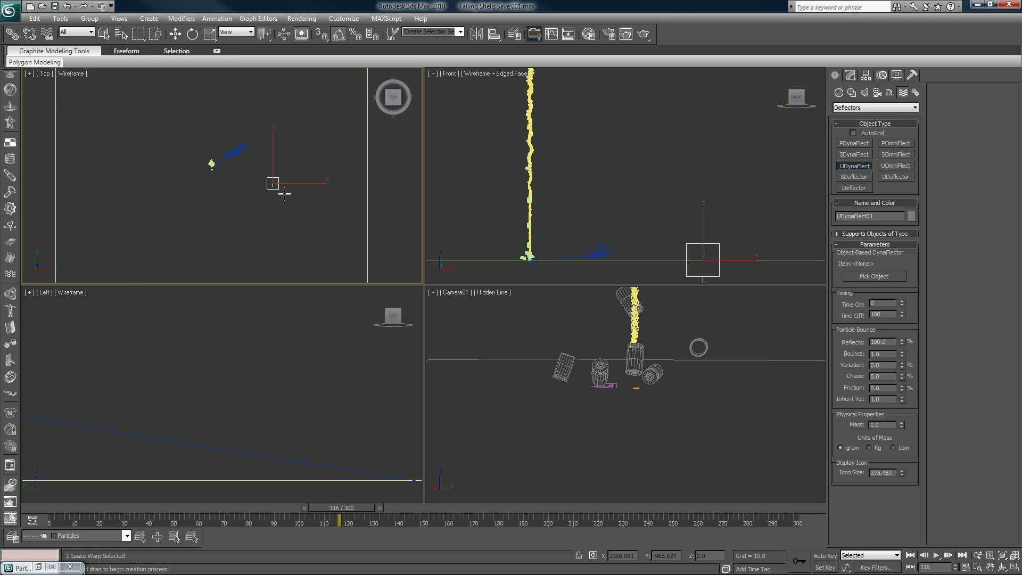
pyautogui.rightClick(284, 194)
pyautogui.click(905, 177)
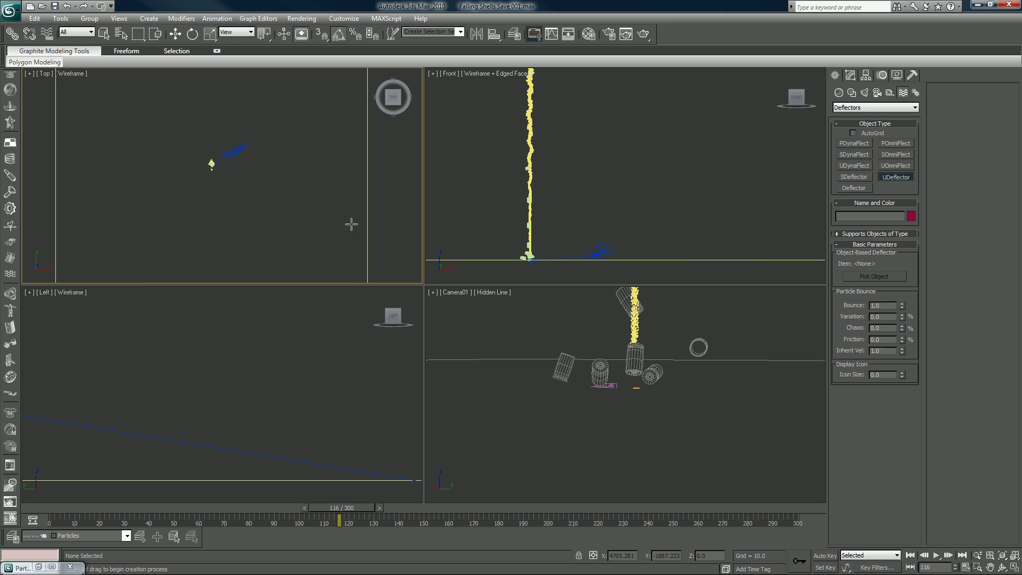
pyautogui.moveTo(290, 214); pyautogui.dragTo(305, 223)
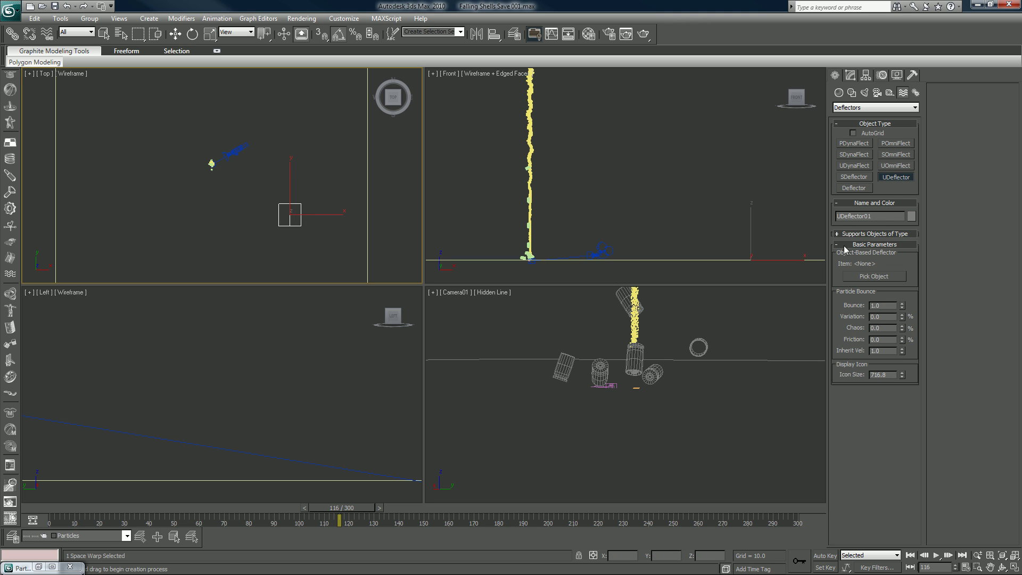
pyautogui.click(863, 278)
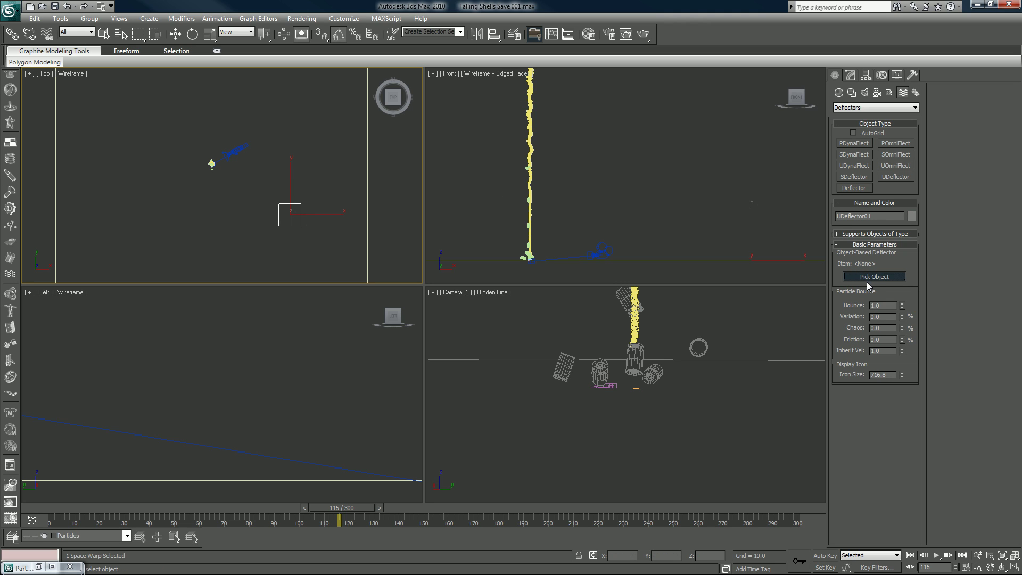
pyautogui.click(766, 380)
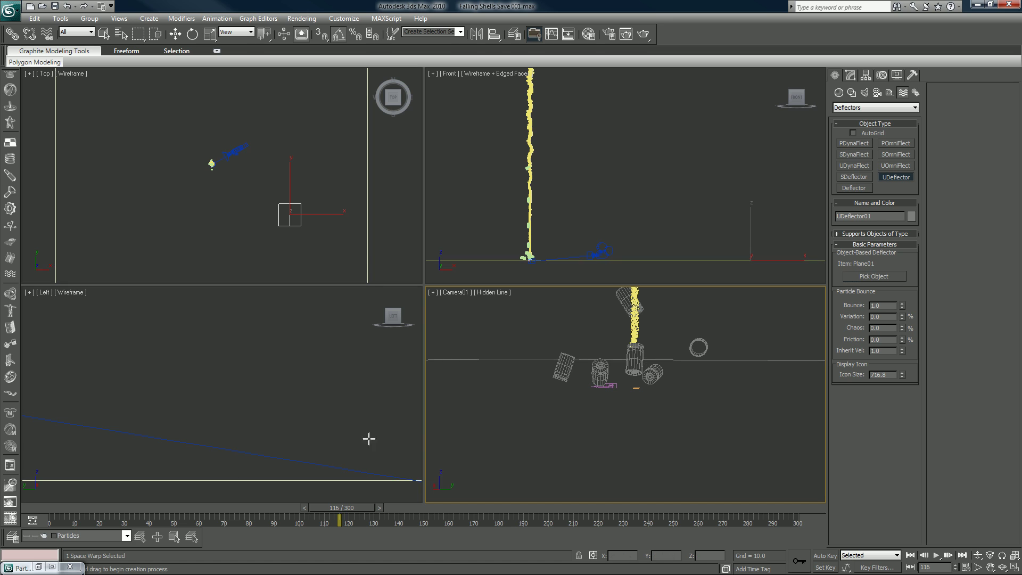
# Reopen and widen Particle View, then insert a Collision test into Event 01.
pyautogui.click(38, 566)
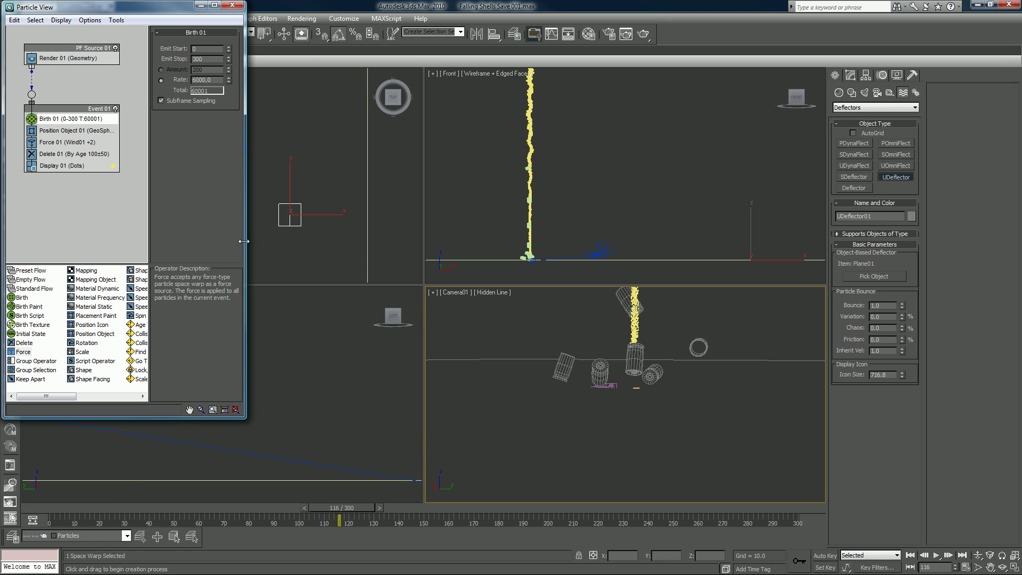
pyautogui.moveTo(244, 241); pyautogui.dragTo(310, 242)
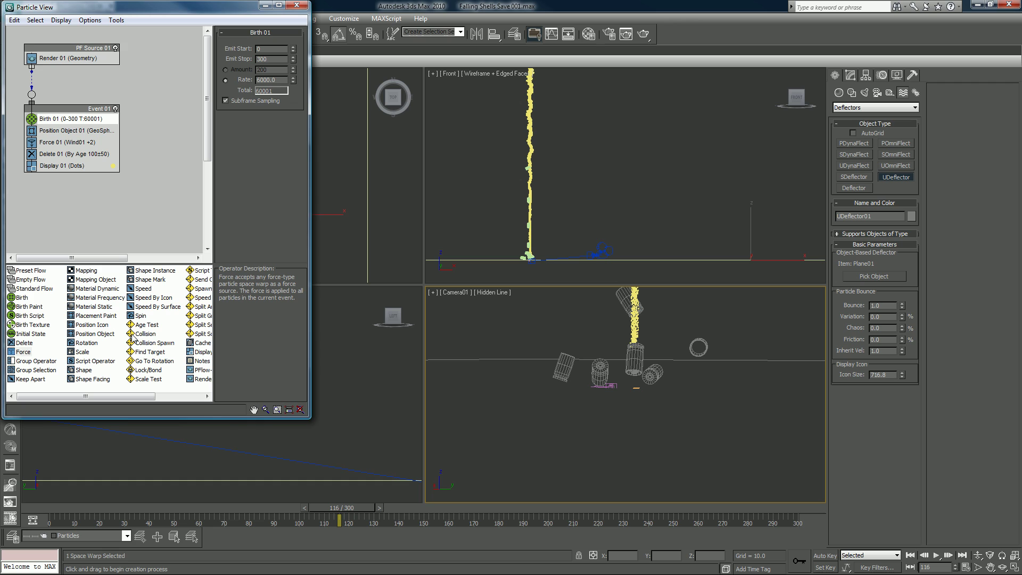
pyautogui.moveTo(140, 334); pyautogui.dragTo(65, 156)
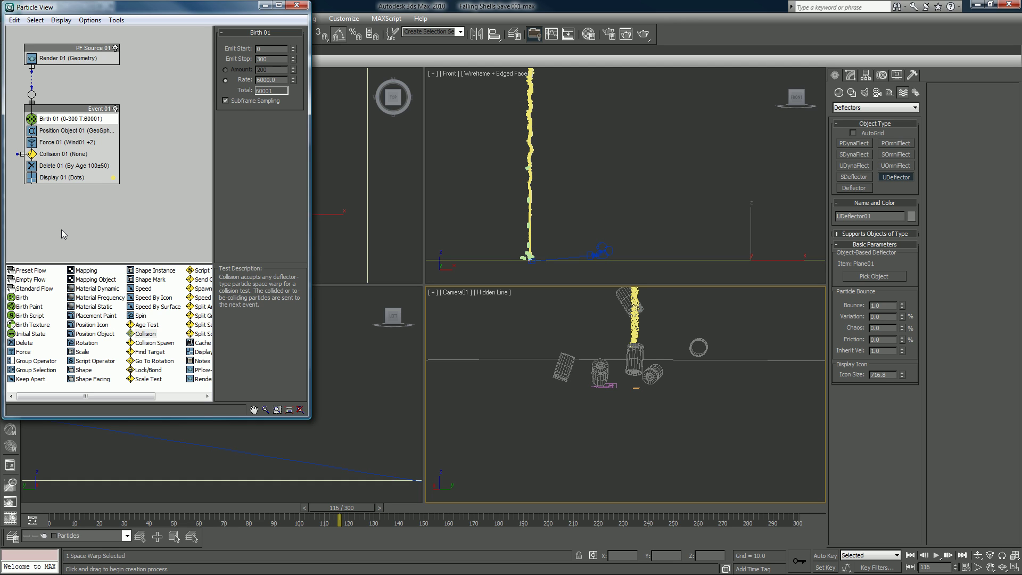
pyautogui.click(69, 510)
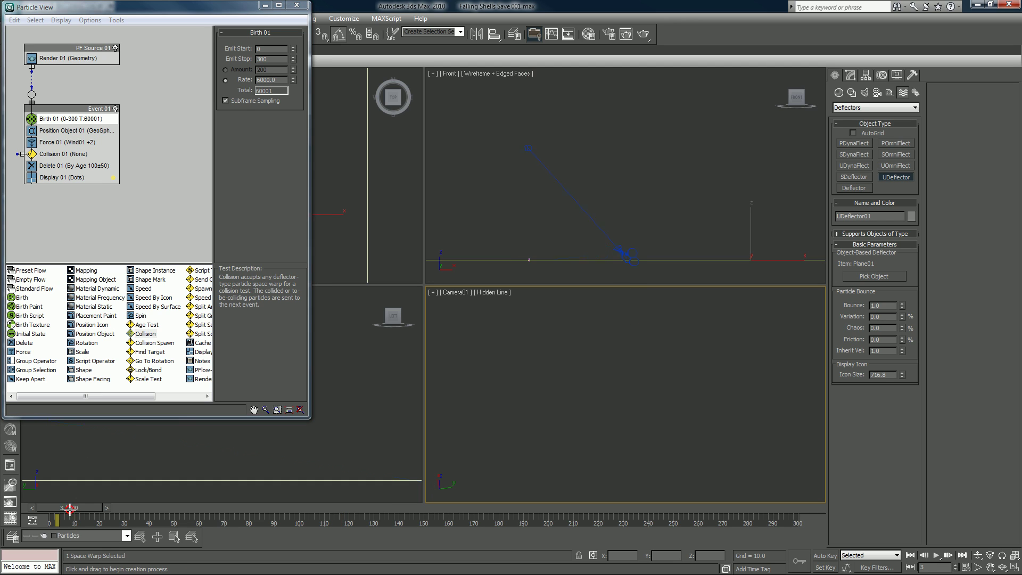
# Add UDeflector01 to Collision 01 with Speed set to Bounce, then scrub to frame 64.
pyautogui.click(51, 156)
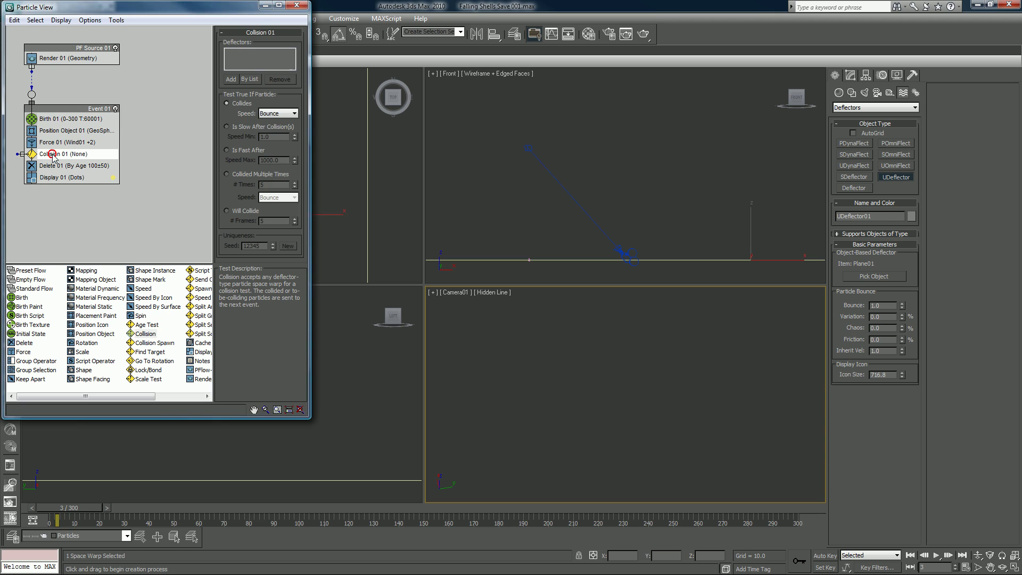
pyautogui.click(250, 80)
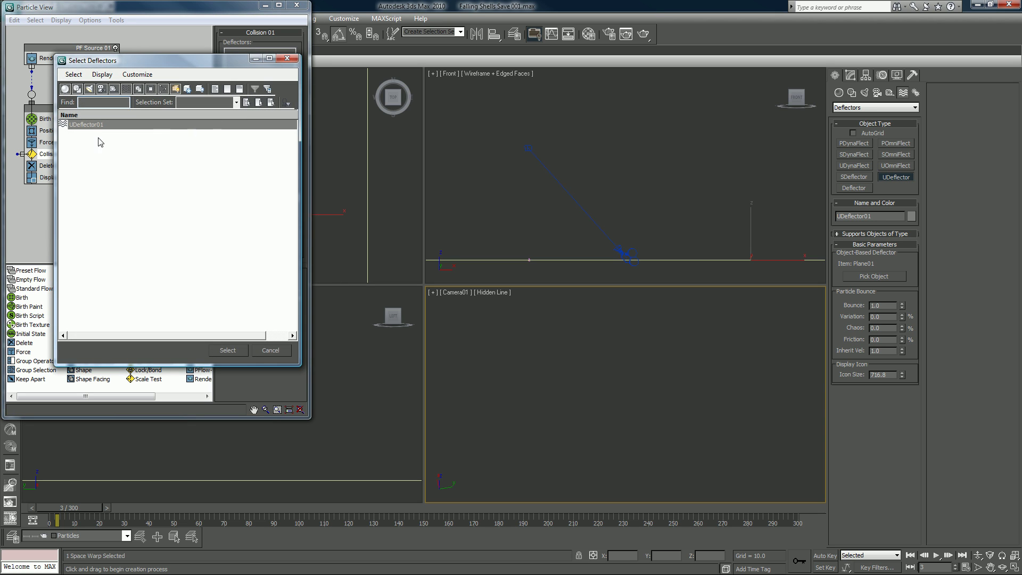
pyautogui.doubleClick(78, 126)
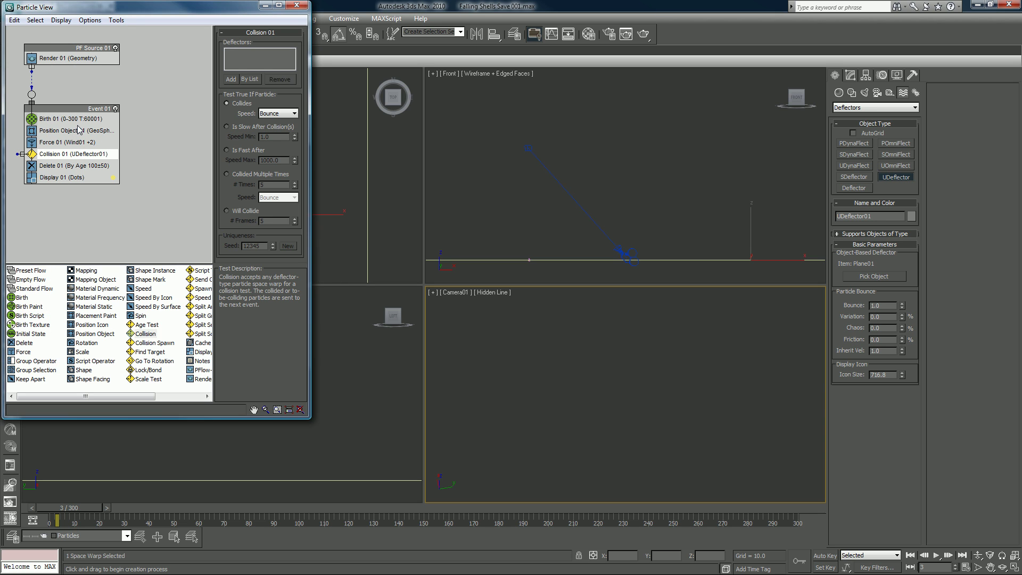
pyautogui.click(275, 113)
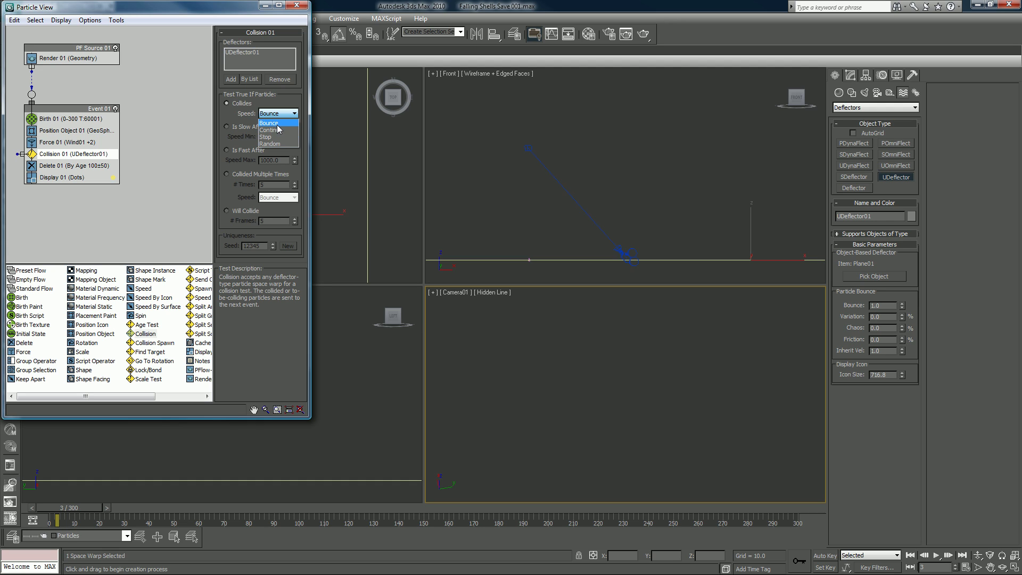
pyautogui.click(277, 125)
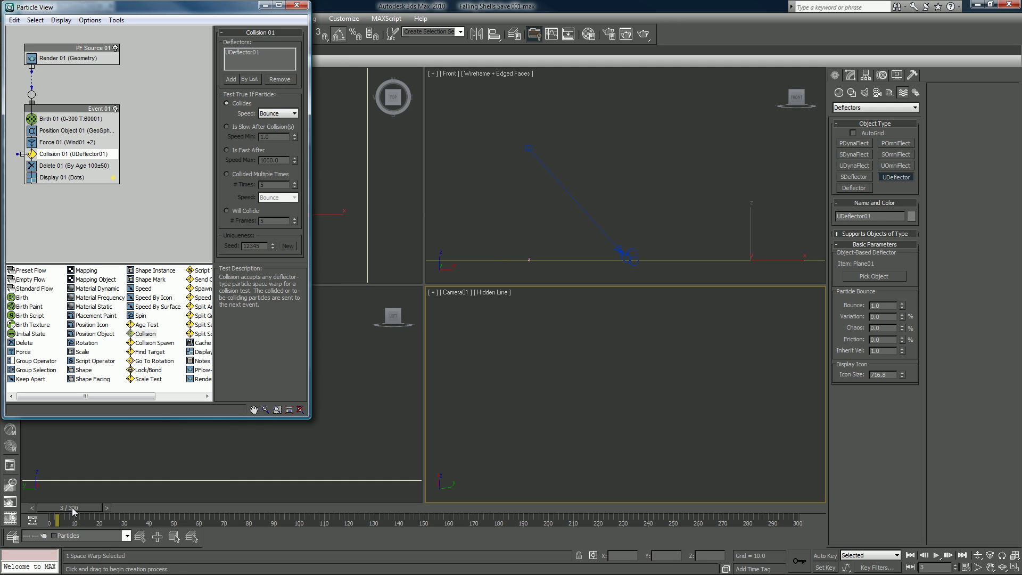
pyautogui.moveTo(73, 511); pyautogui.dragTo(238, 512)
# Set PF Source 01's System Management upper limit to 50000000.
pyautogui.click(47, 119)
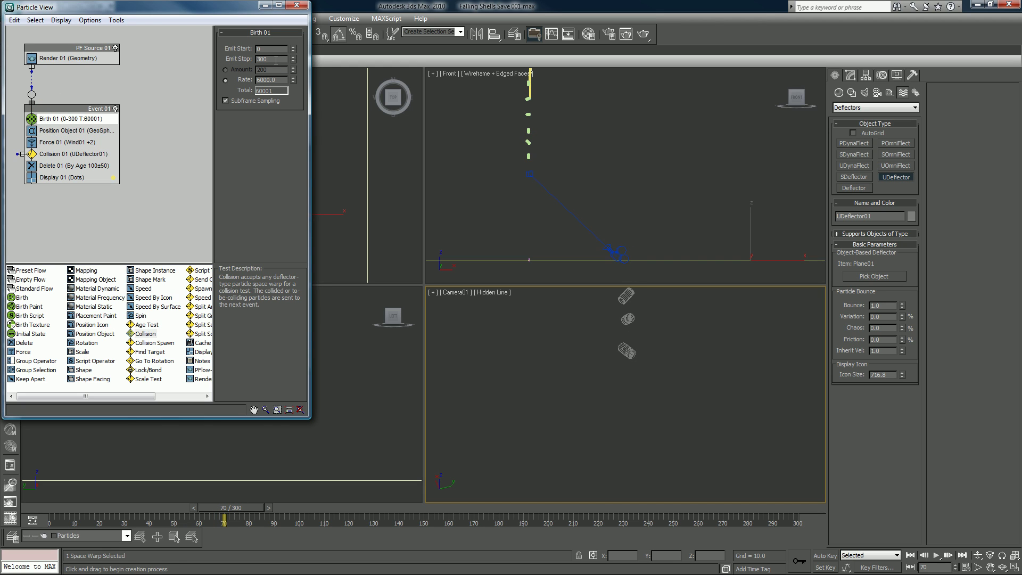
pyautogui.click(58, 49)
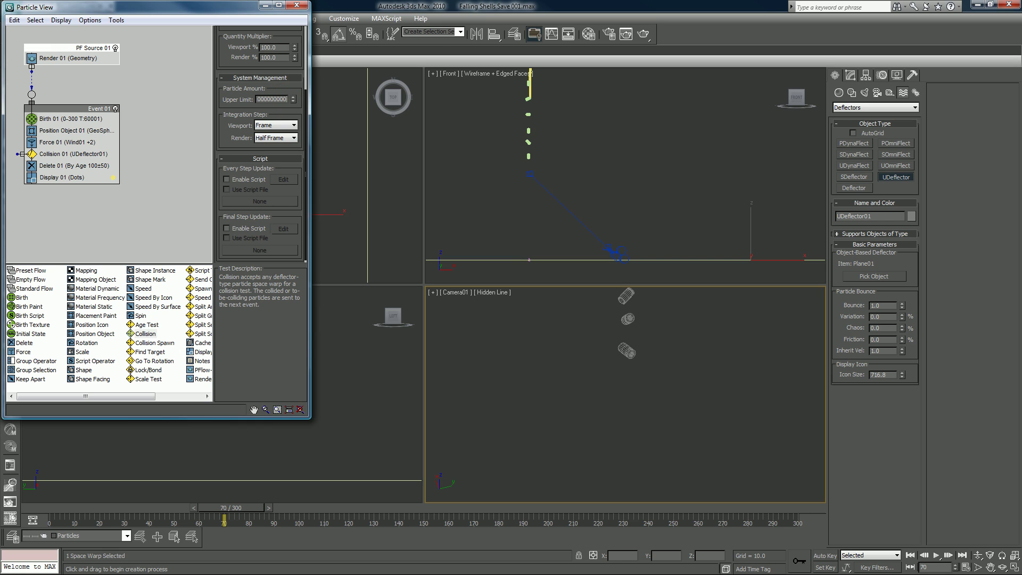
pyautogui.press('Return')
pyautogui.click(243, 146)
# Cut the Birth 01 rate from 6000 to 600.
pyautogui.click(68, 119)
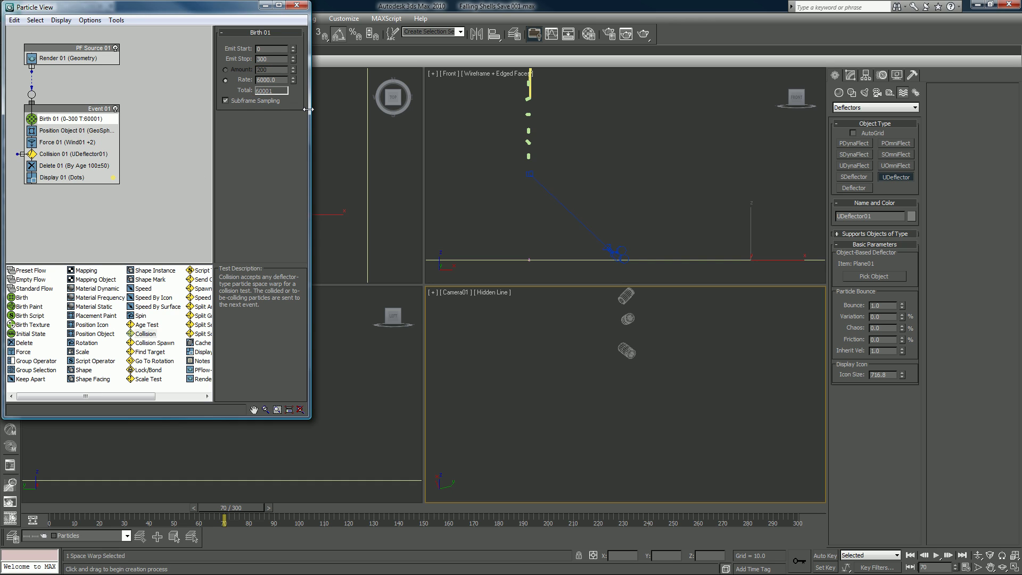
pyautogui.press('BackSpace')
pyautogui.press('Return')
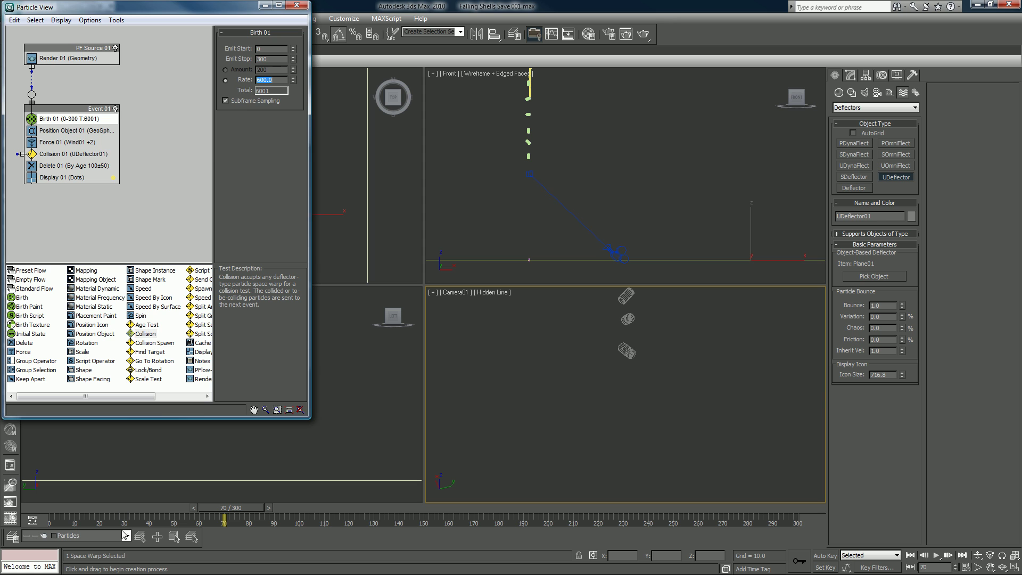